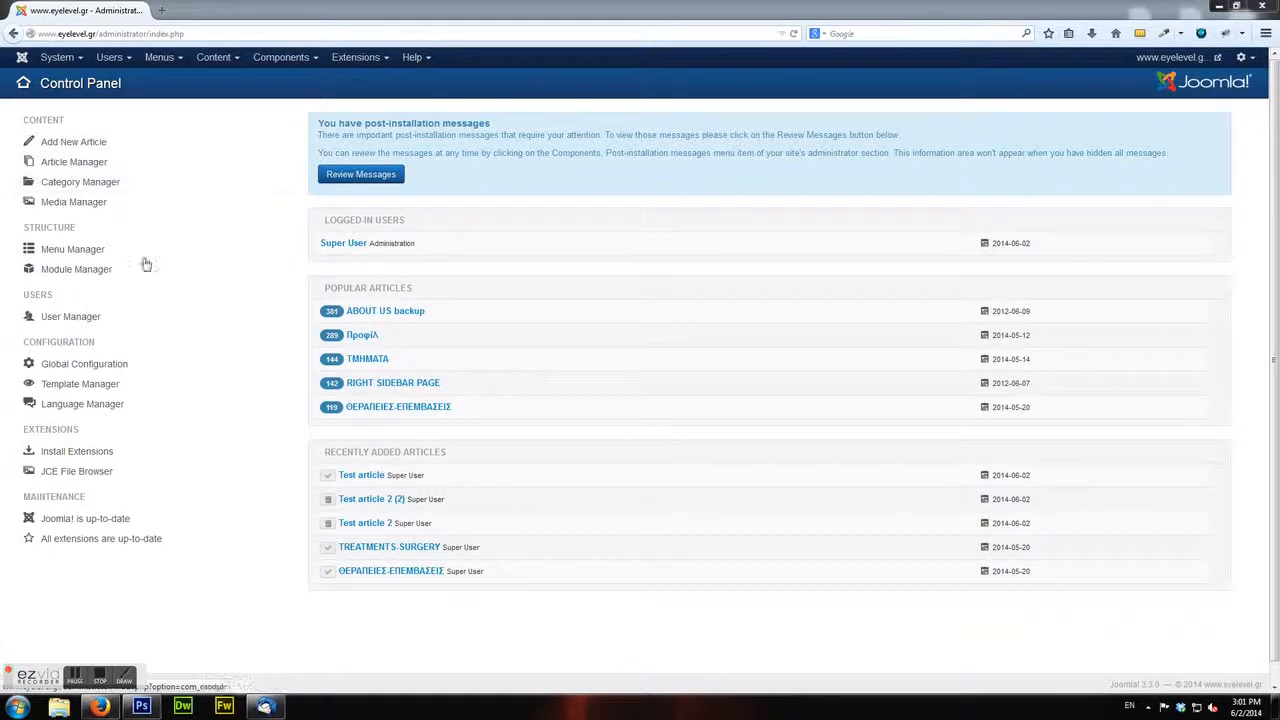
Create a new article and enter "Test Article11" as its title.
{"action": "left_click", "coordinate": [66, 145]}
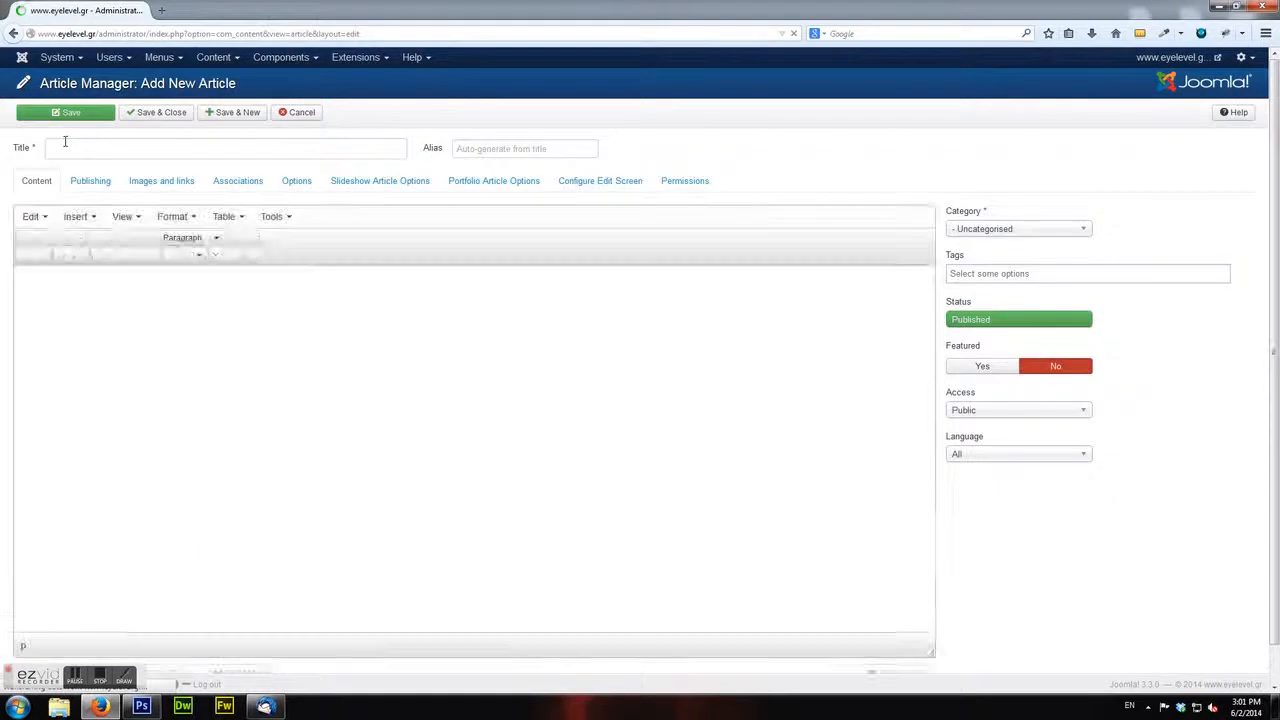
{"action": "left_click", "coordinate": [293, 456]}
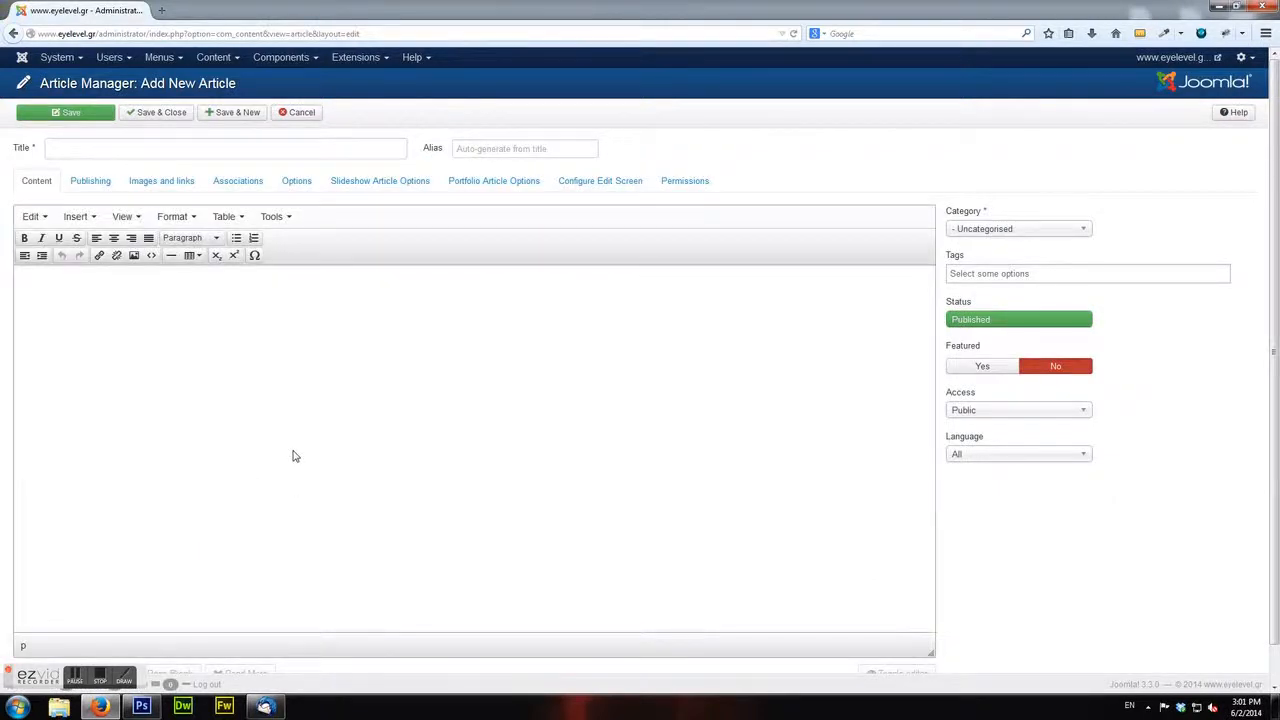
{"action": "left_click", "coordinate": [308, 152]}
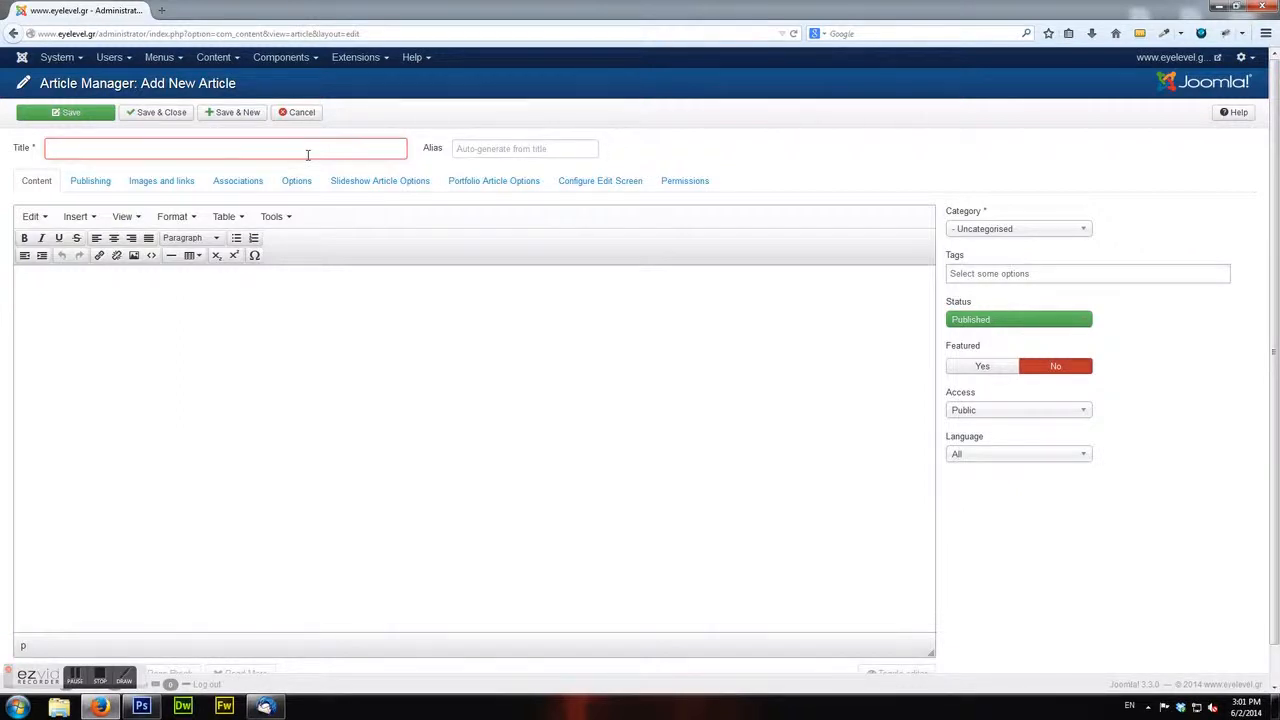
{"action": "type", "text": "T"}
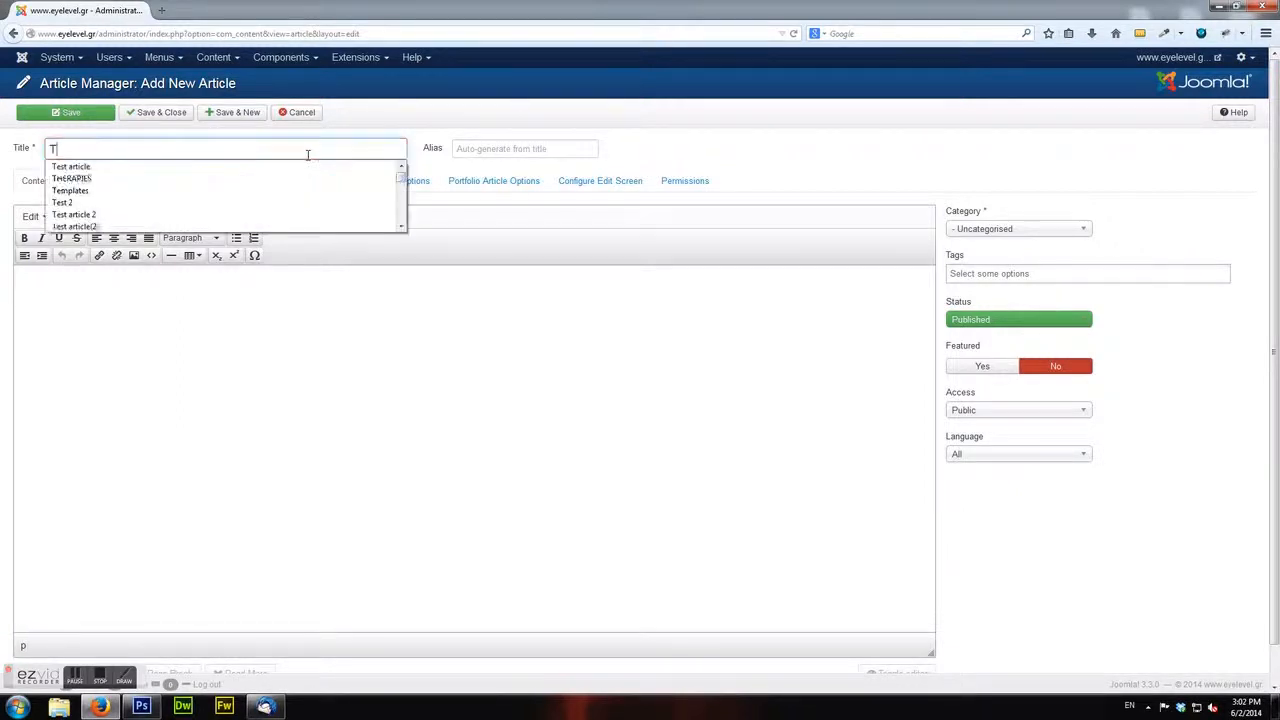
{"action": "type", "text": "est Article"}
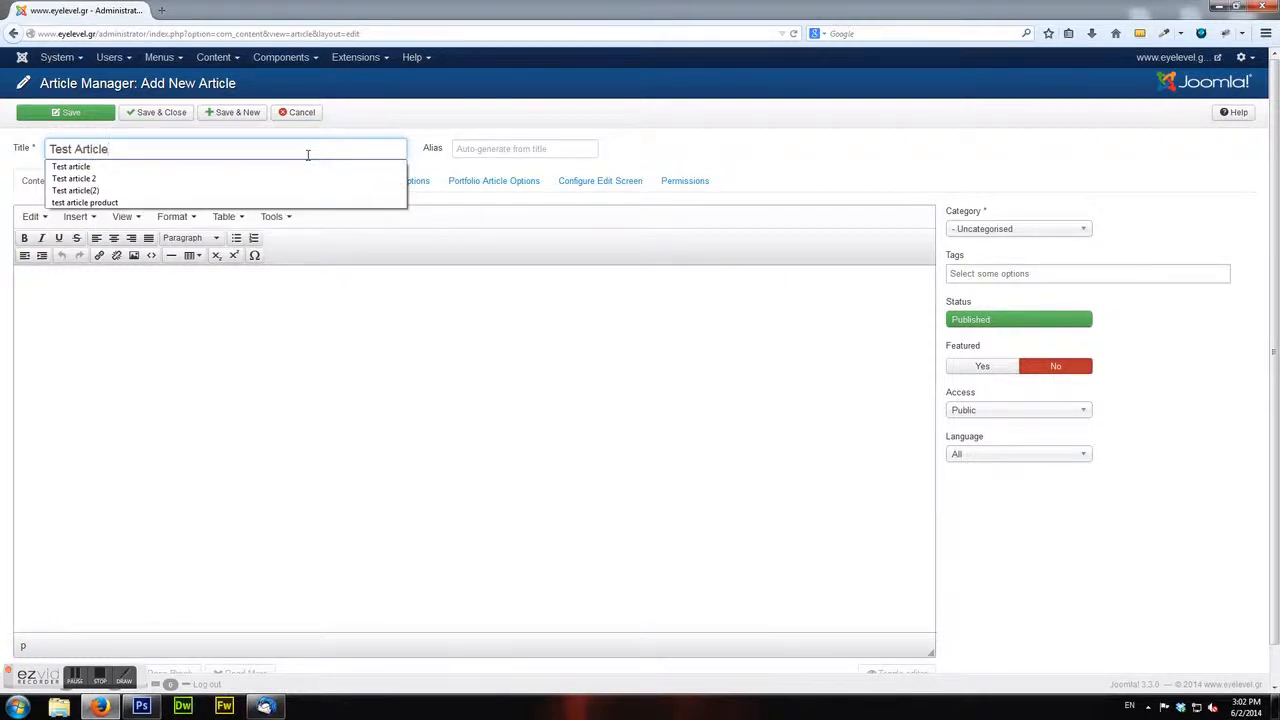
{"action": "type", "text": "11"}
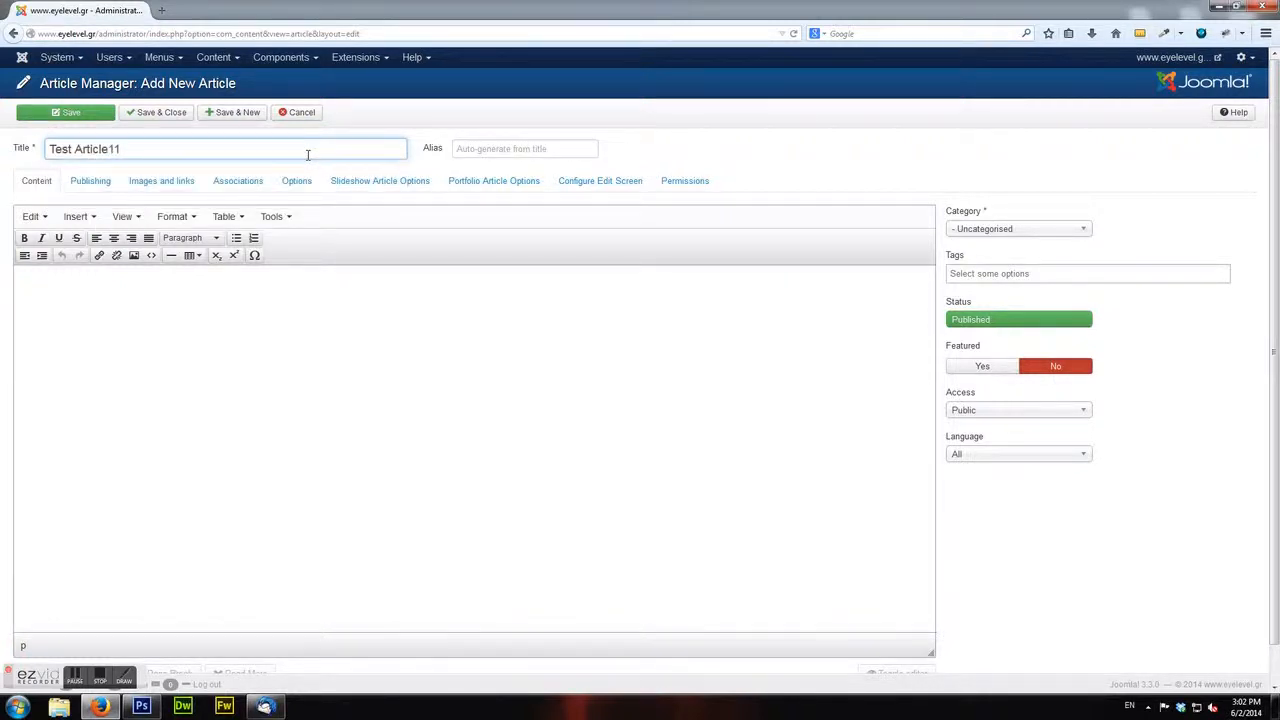
Set the article's alias to "test-article-11".
{"action": "left_click", "coordinate": [628, 146]}
{"action": "left_click", "coordinate": [559, 146]}
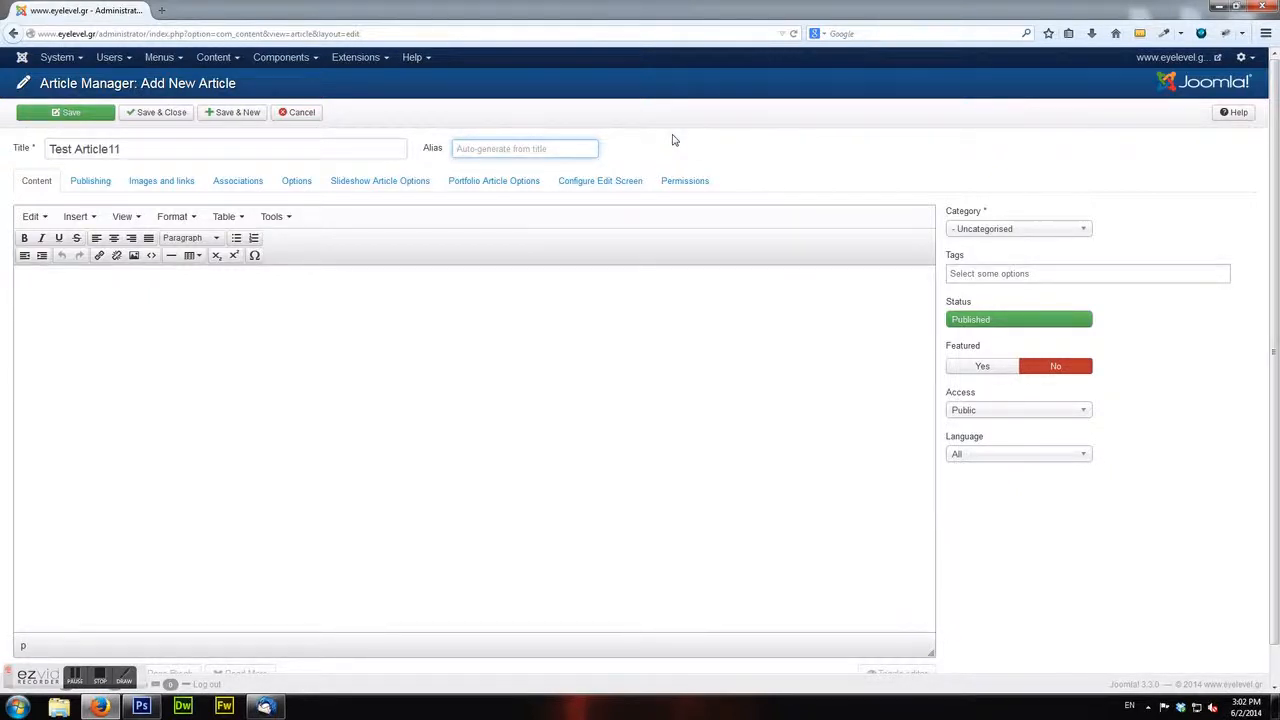
{"action": "type", "text": "test"}
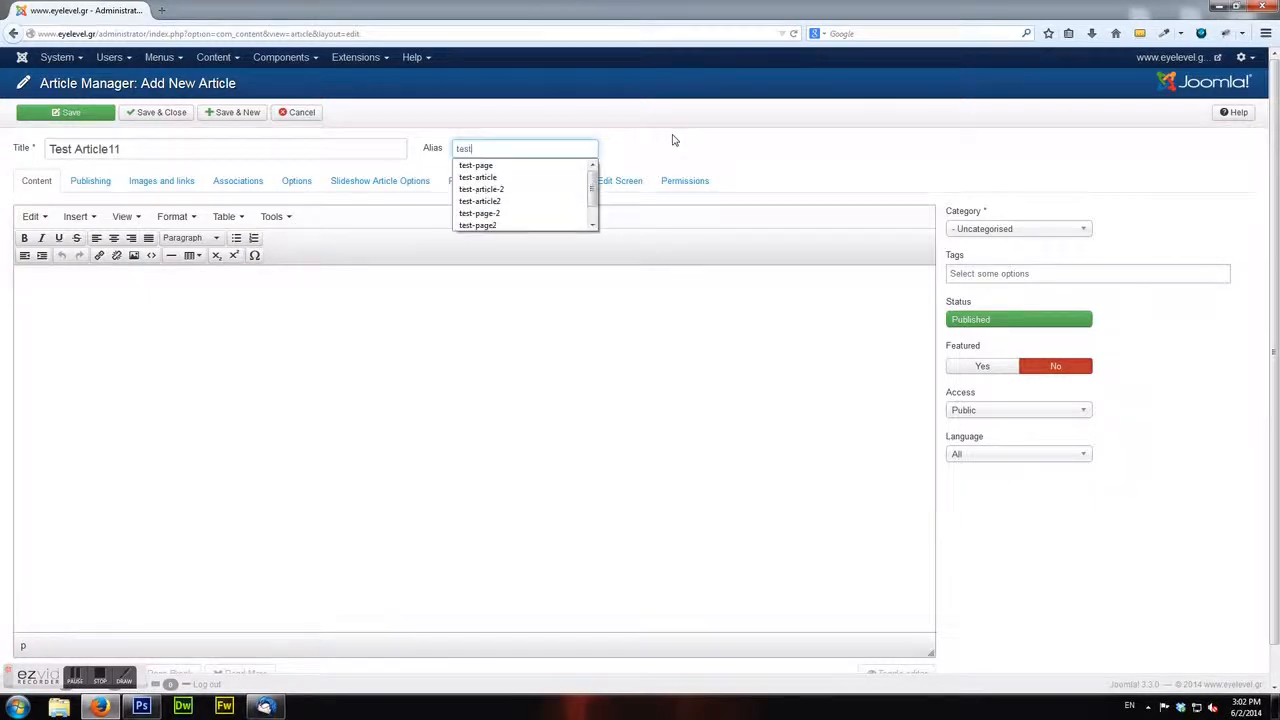
{"action": "type", "text": "-art"}
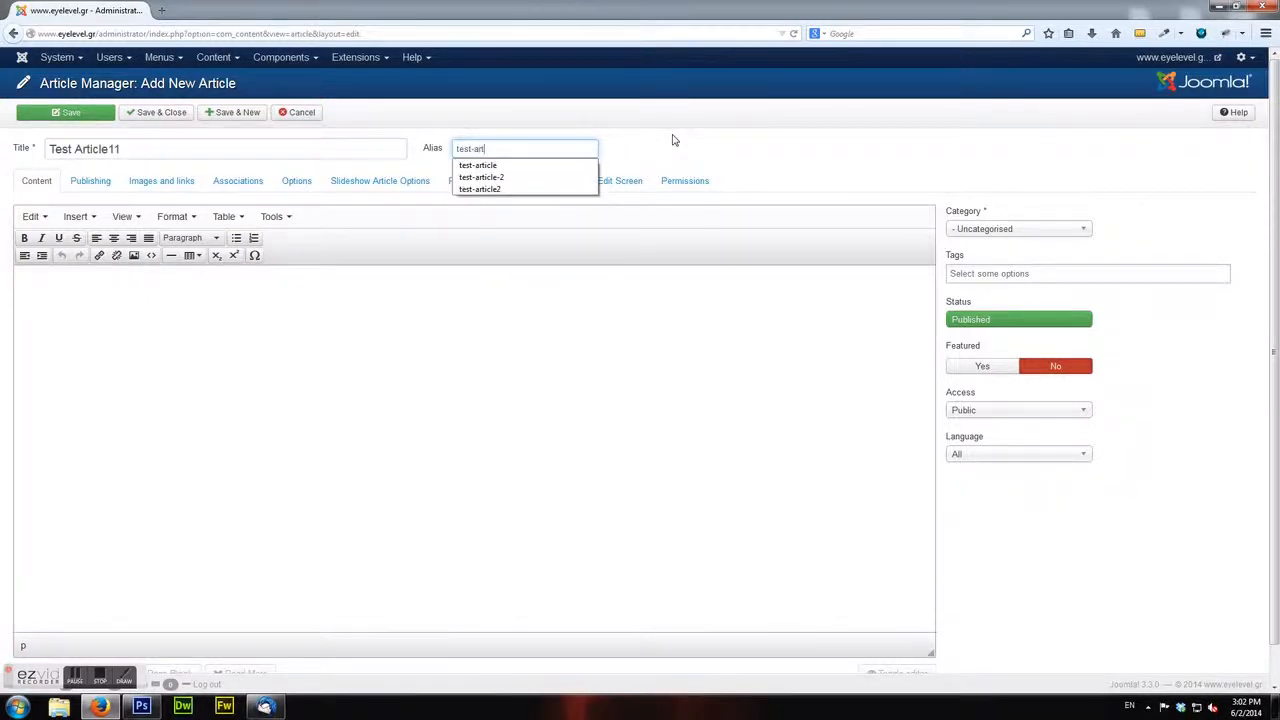
{"action": "type", "text": "icle-11"}
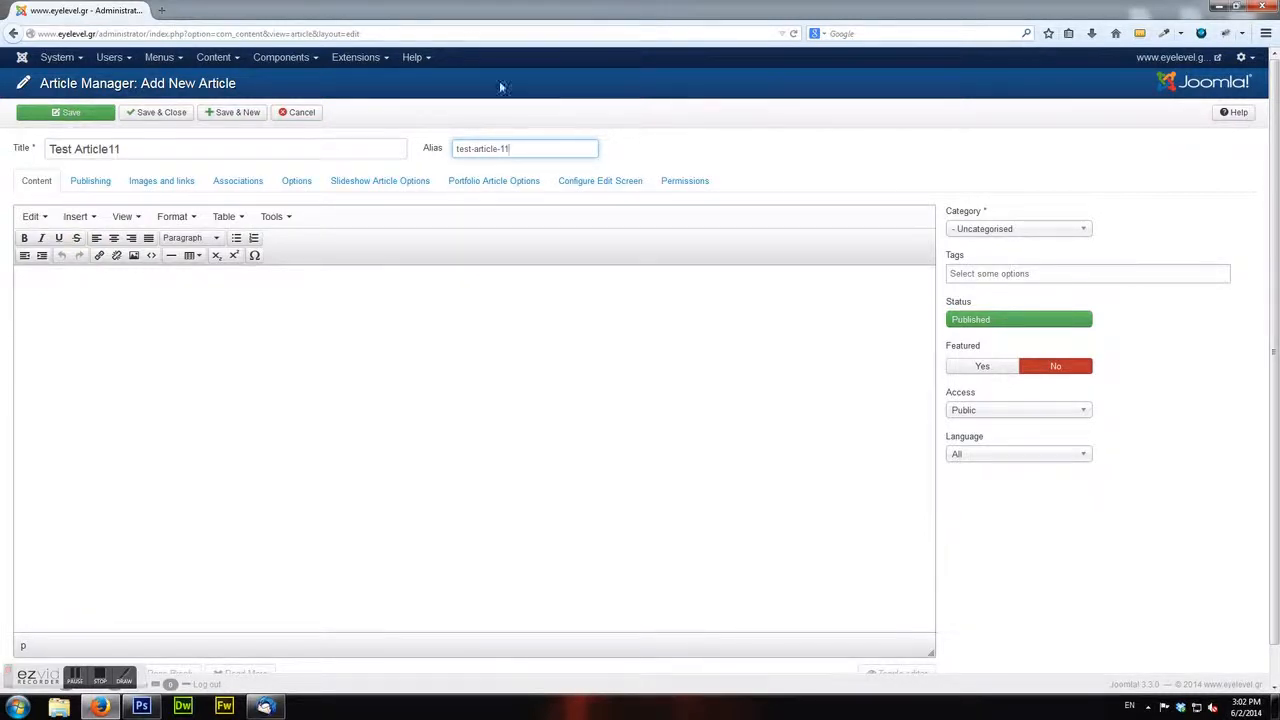
{"action": "left_click", "coordinate": [467, 33]}
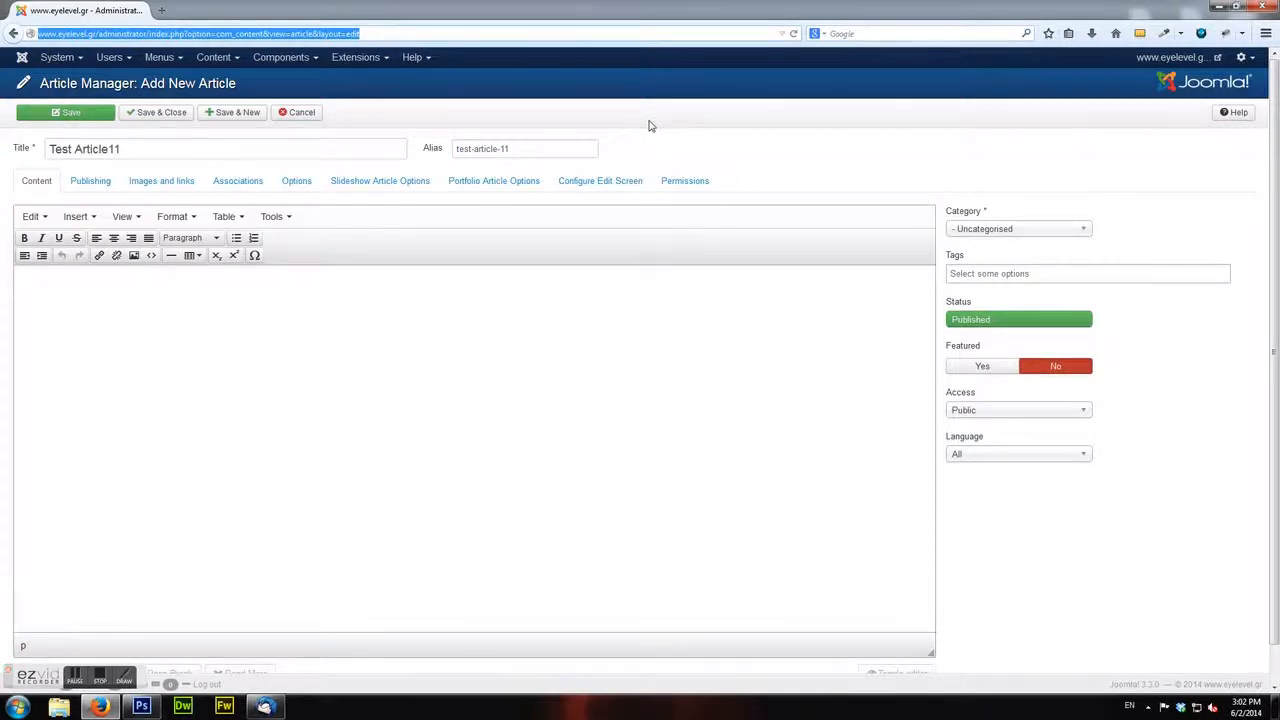
Write "I am a new article" in the article body and format it as Heading 1.
{"action": "left_click", "coordinate": [335, 334]}
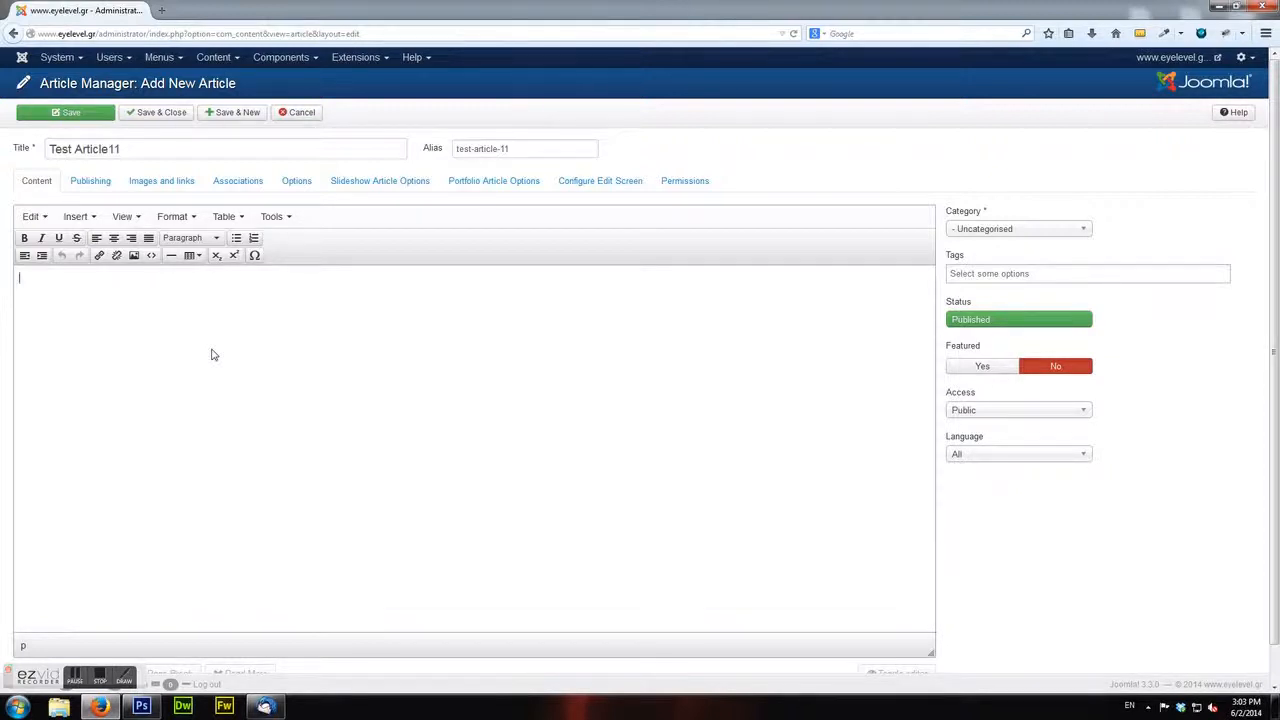
{"action": "type", "text": "I am a new article"}
{"action": "left_click_drag", "start_coordinate": [100, 280], "coordinate": [15, 280]}
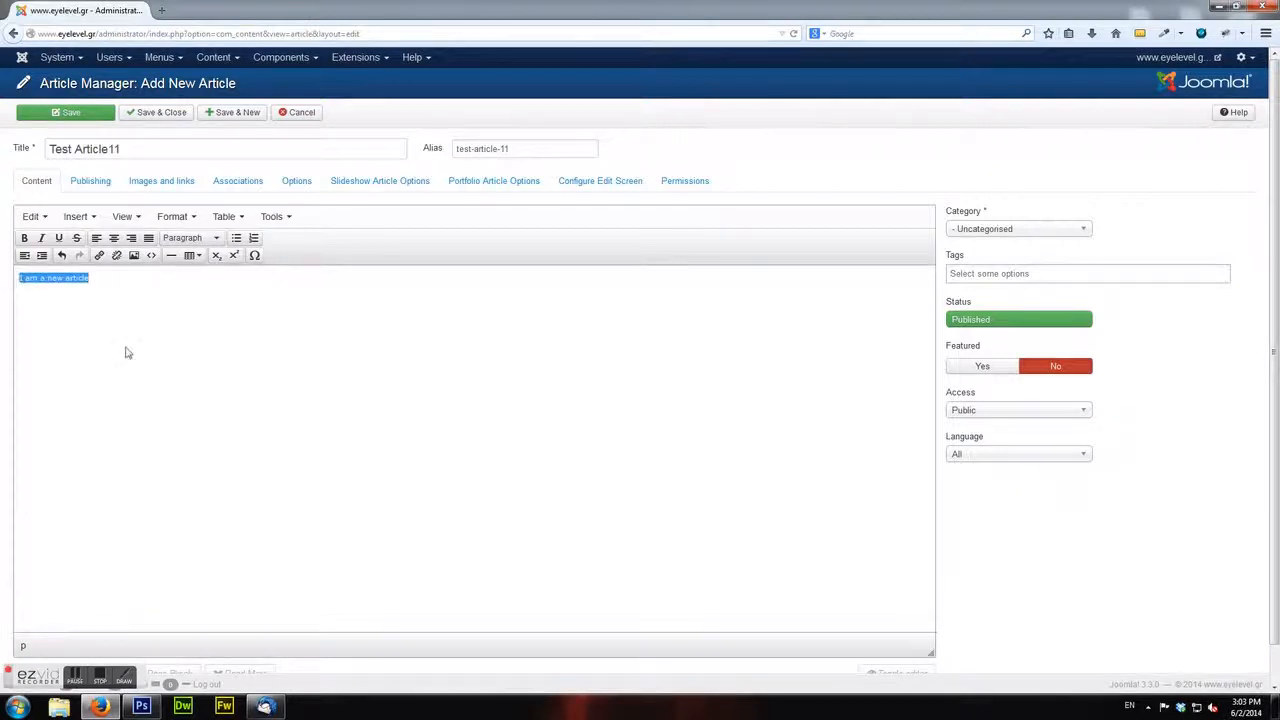
{"action": "left_click", "coordinate": [206, 241]}
{"action": "left_click", "coordinate": [206, 241]}
{"action": "left_click", "coordinate": [206, 241]}
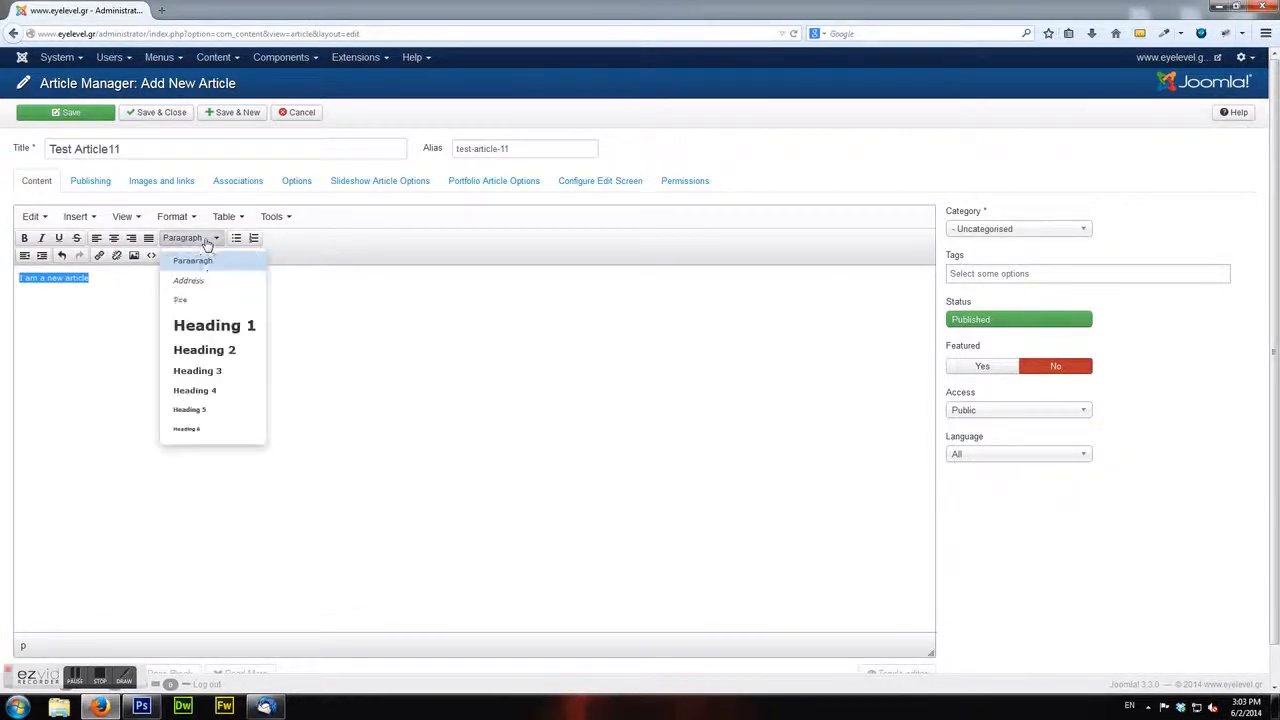
{"action": "left_click", "coordinate": [209, 332]}
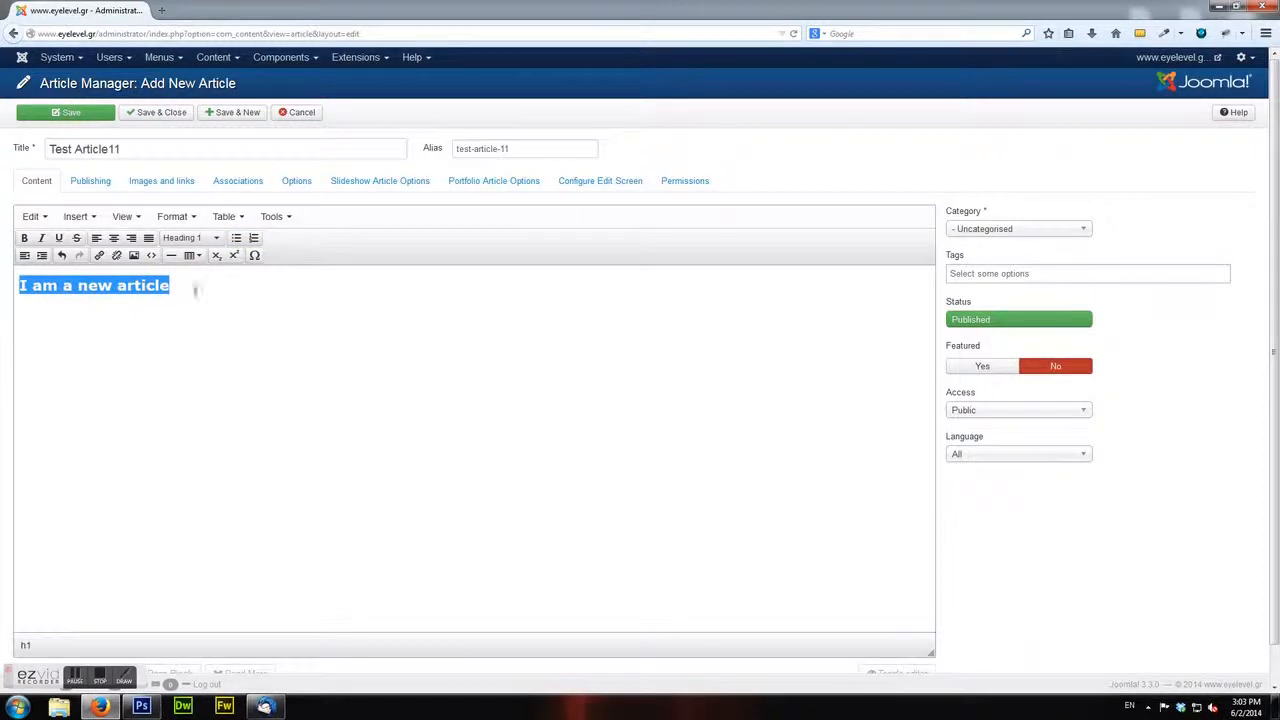
Copy the heading text onto a new line below it and format the copy as Paragraph.
{"action": "left_click", "coordinate": [195, 286]}
{"action": "key", "text": "Return"}
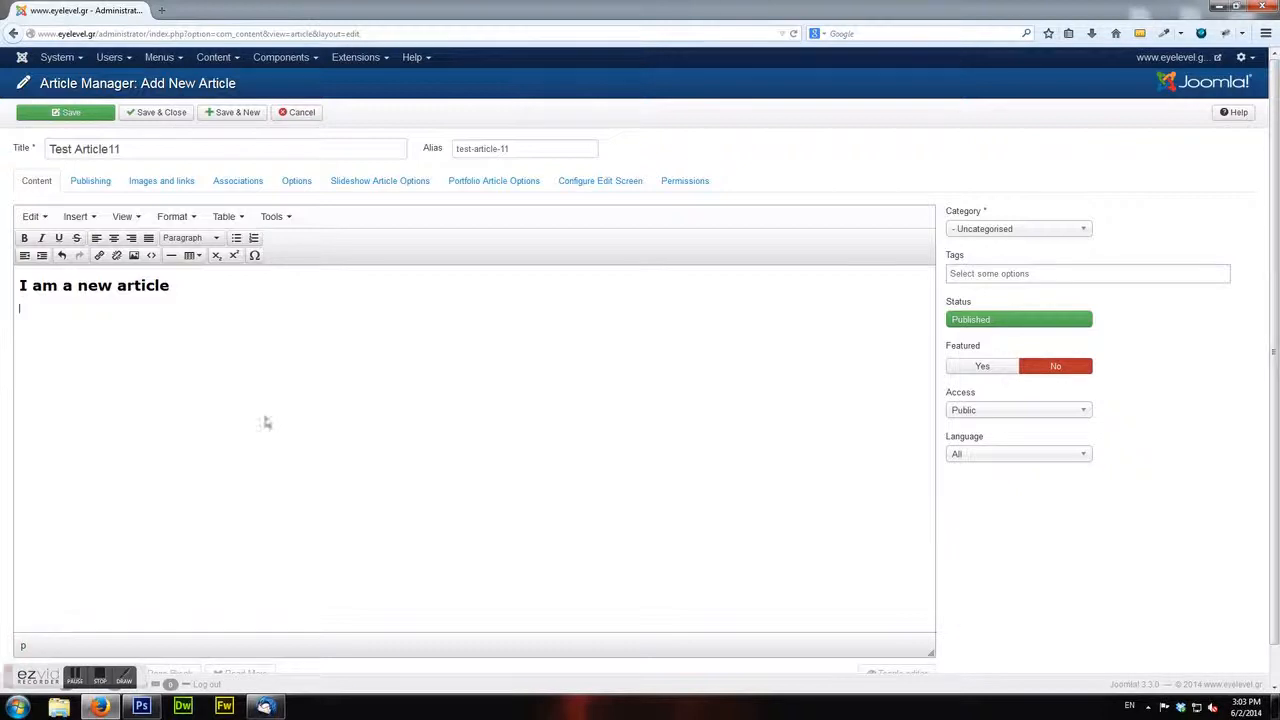
{"action": "left_click_drag", "start_coordinate": [183, 287], "coordinate": [20, 287]}
{"action": "key", "text": "ctrl+c"}
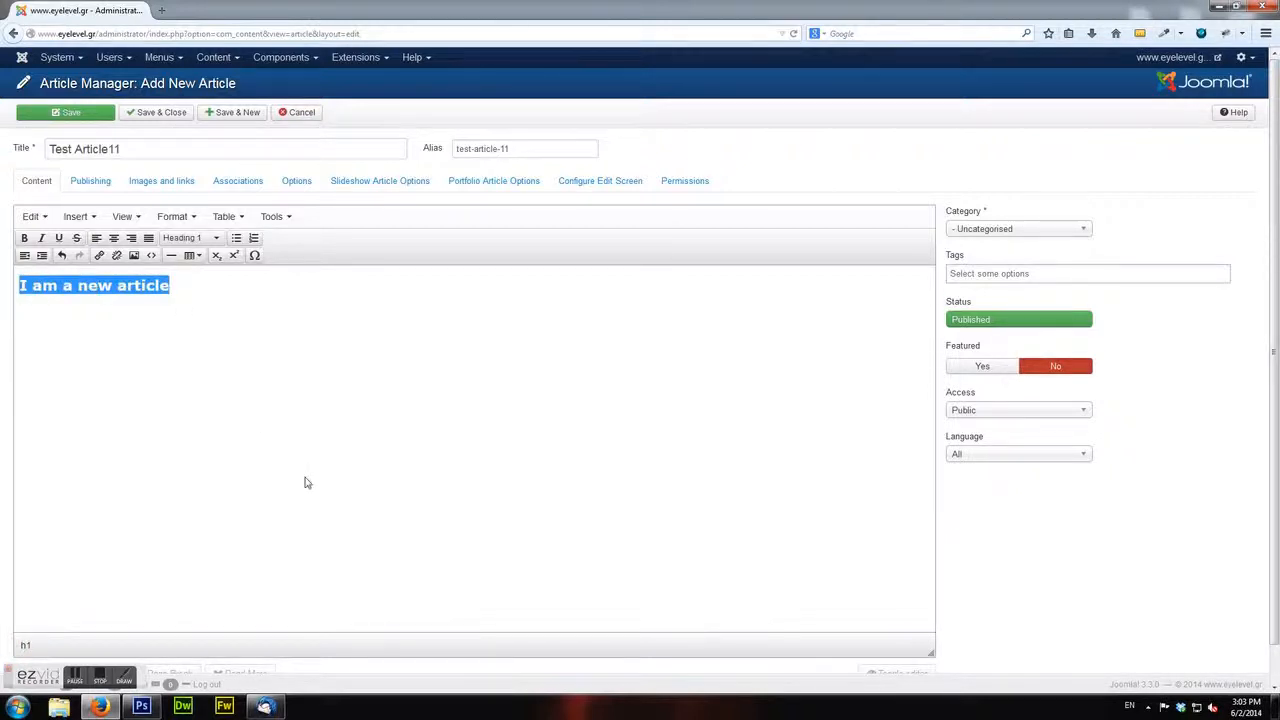
{"action": "left_click", "coordinate": [106, 346]}
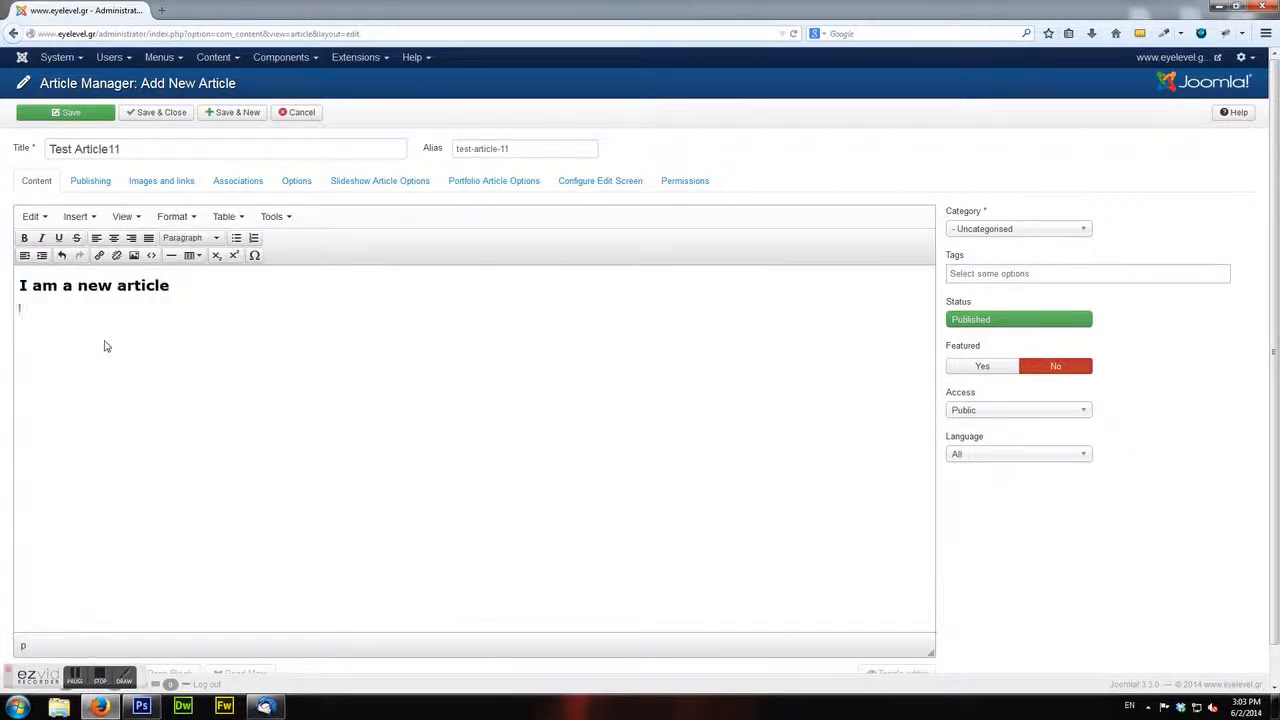
{"action": "key", "text": "ctrl+v"}
{"action": "left_click_drag", "start_coordinate": [174, 314], "coordinate": [4, 305]}
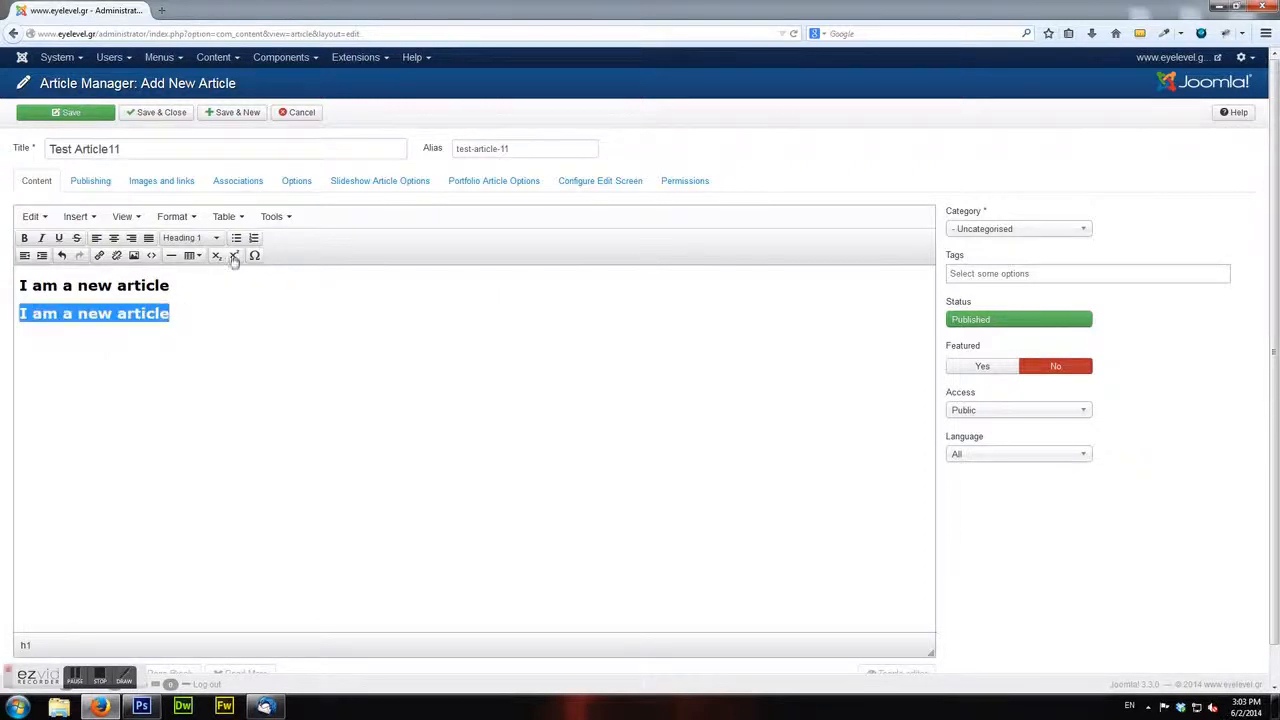
{"action": "left_click", "coordinate": [205, 238]}
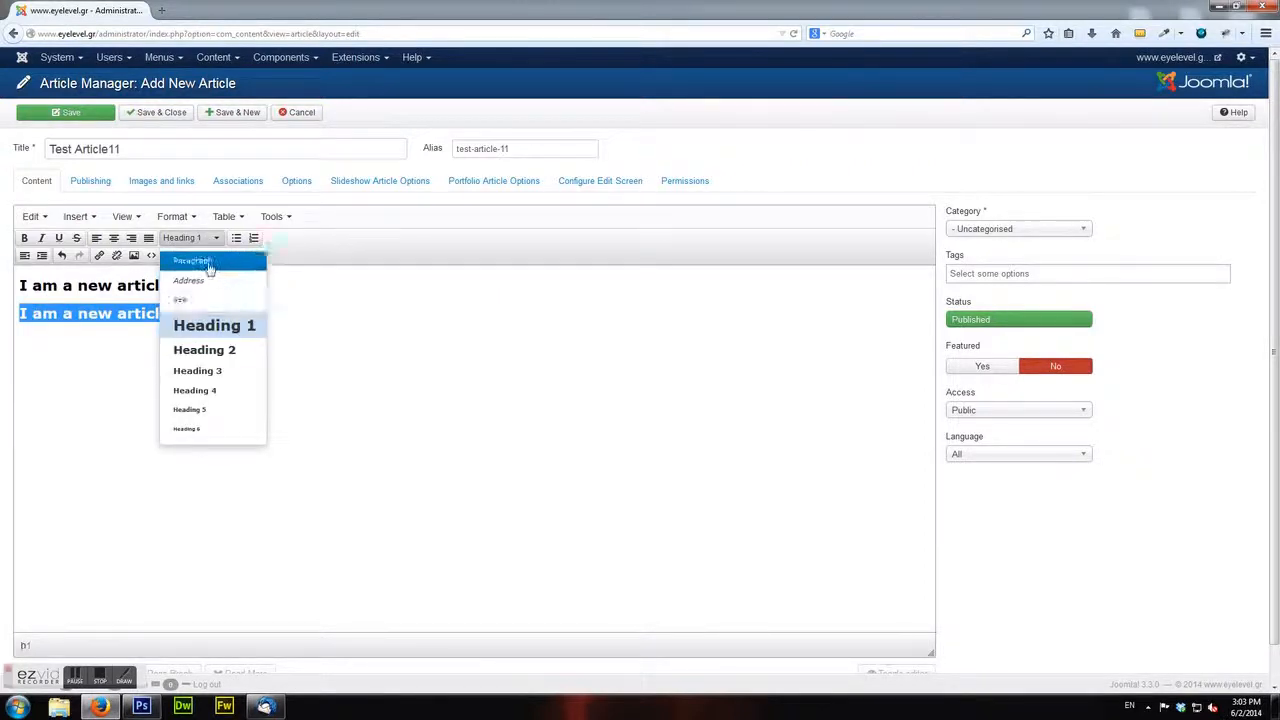
{"action": "left_click", "coordinate": [209, 262]}
{"action": "left_click", "coordinate": [139, 311]}
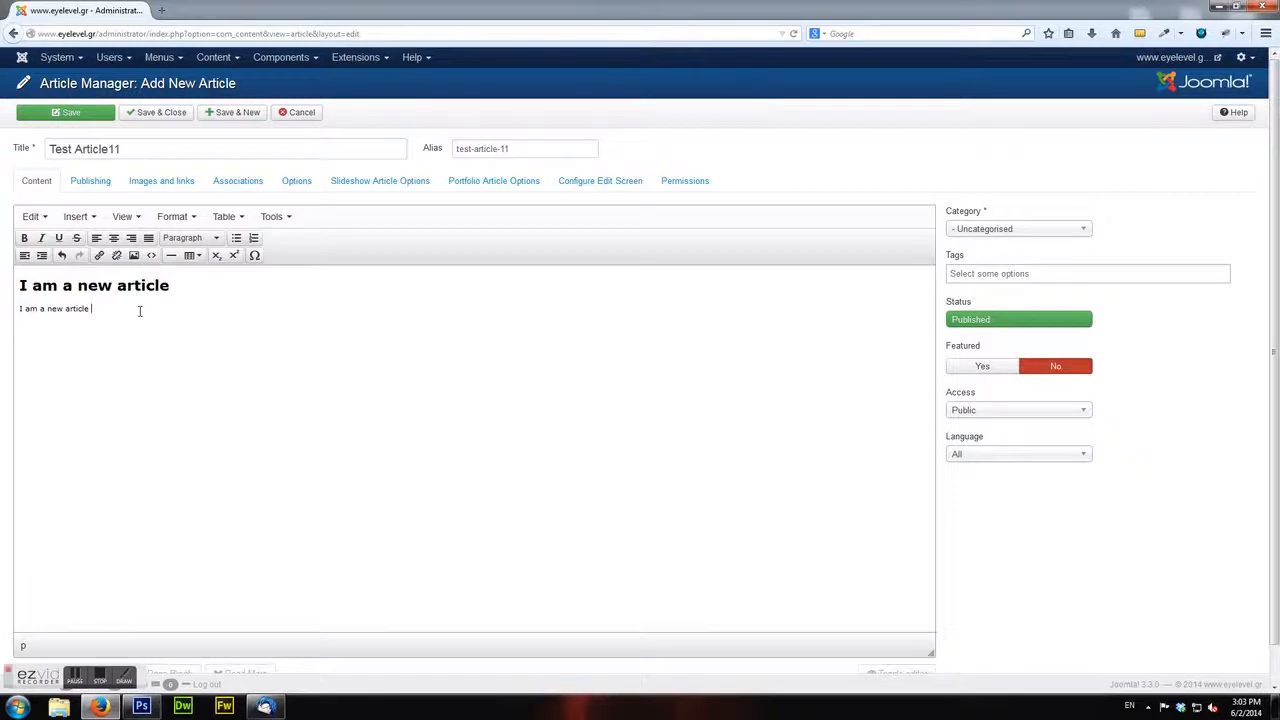
{"action": "key", "text": "Return"}
{"action": "key", "text": "ctrl+v"}
{"action": "key", "text": "BackSpace"}
{"action": "key", "text": "BackSpace"}
{"action": "key", "text": "BackSpace"}
{"action": "key", "text": "BackSpace"}
{"action": "key", "text": "BackSpace"}
{"action": "key", "text": "BackSpace"}
{"action": "key", "text": "BackSpace"}
{"action": "key", "text": "BackSpace"}
{"action": "key", "text": "BackSpace"}
{"action": "key", "text": "BackSpace"}
{"action": "key", "text": "BackSpace"}
{"action": "key", "text": "BackSpace"}
{"action": "key", "text": "BackSpace"}
{"action": "key", "text": "BackSpace"}
{"action": "key", "text": "BackSpace"}
{"action": "key", "text": "BackSpace"}
{"action": "key", "text": "BackSpace"}
{"action": "key", "text": "BackSpace"}
{"action": "key", "text": "BackSpace"}
{"action": "key", "text": "BackSpace"}
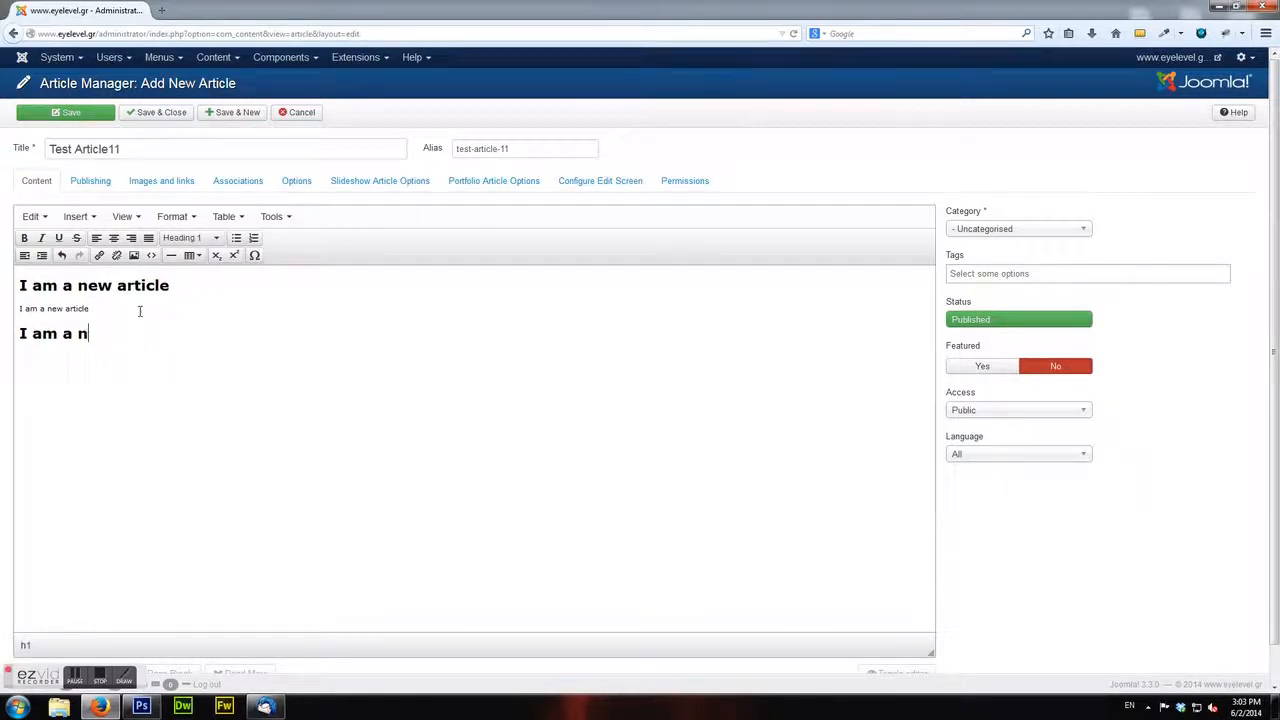
{"action": "key", "text": "BackSpace"}
Copy the "I am a new article" paragraph text and paste it repeatedly after itself to lengthen the paragraph.
{"action": "key", "text": "shift+Left"}
{"action": "key", "text": "shift+Left"}
{"action": "key", "text": "shift+Left"}
{"action": "key", "text": "shift+Left"}
{"action": "key", "text": "shift+Left"}
{"action": "key", "text": "shift+Left"}
{"action": "key", "text": "shift+Left"}
{"action": "key", "text": "shift+Left"}
{"action": "key", "text": "shift+Left"}
{"action": "key", "text": "shift+Left"}
{"action": "key", "text": "shift+Left"}
{"action": "key", "text": "shift+Left"}
{"action": "key", "text": "shift+Left"}
{"action": "key", "text": "shift+Left"}
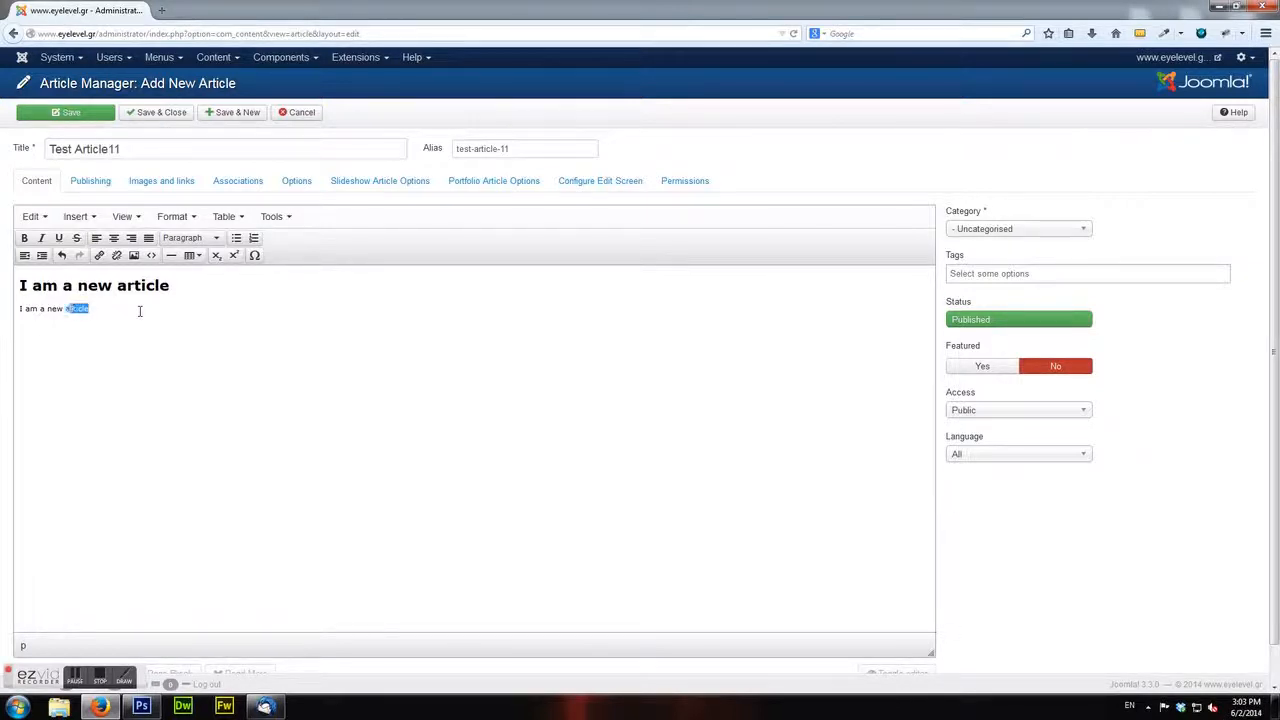
{"action": "key", "text": "shift+Left"}
{"action": "key", "text": "ctrl+c"}
{"action": "key", "text": "Right"}
{"action": "key", "text": "ctrl+v"}
{"action": "key", "text": "ctrl+v"}
{"action": "key", "text": "ctrl+v"}
{"action": "type", "text": "vf"}
{"action": "key", "text": "BackSpace"}
{"action": "key", "text": "ctrl+v"}
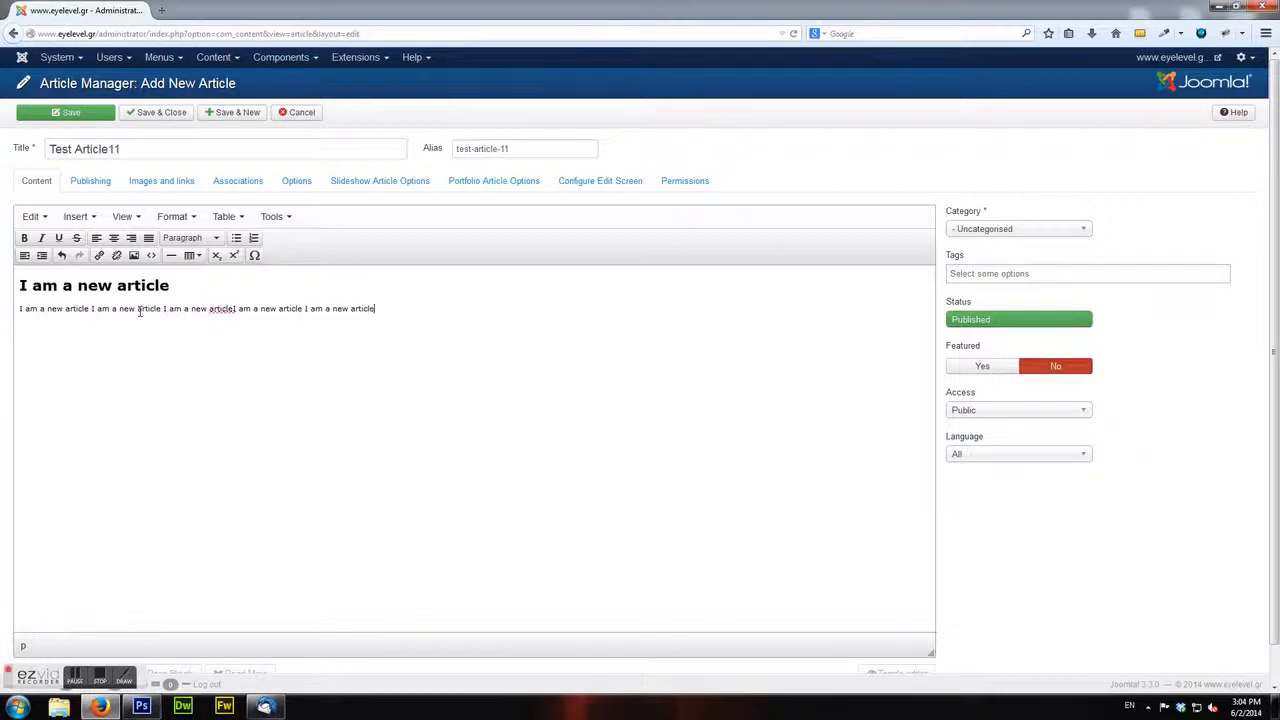
Start a new empty line below the body paragraph.
{"action": "left_click_drag", "start_coordinate": [37, 320], "coordinate": [345, 323]}
{"action": "left_click_drag", "start_coordinate": [42, 288], "coordinate": [198, 343]}
{"action": "left_click", "coordinate": [230, 366]}
{"action": "key", "text": "Return"}
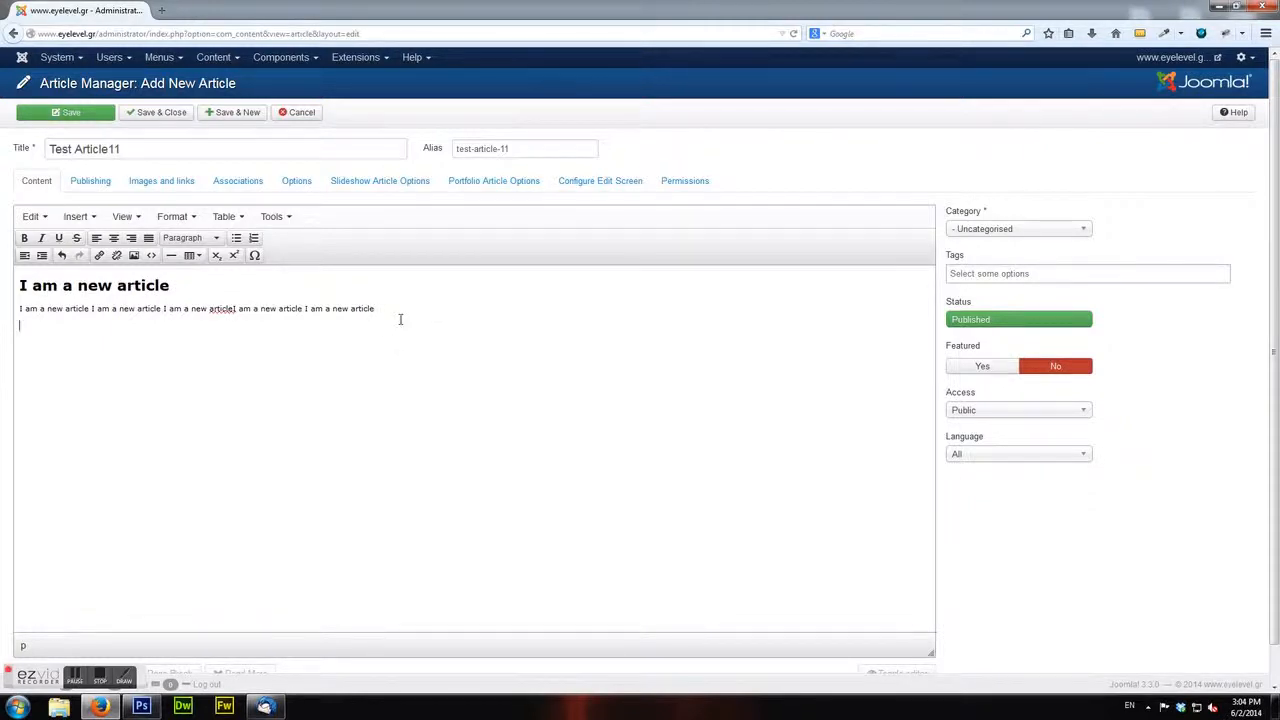
{"action": "left_click", "coordinate": [134, 256]}
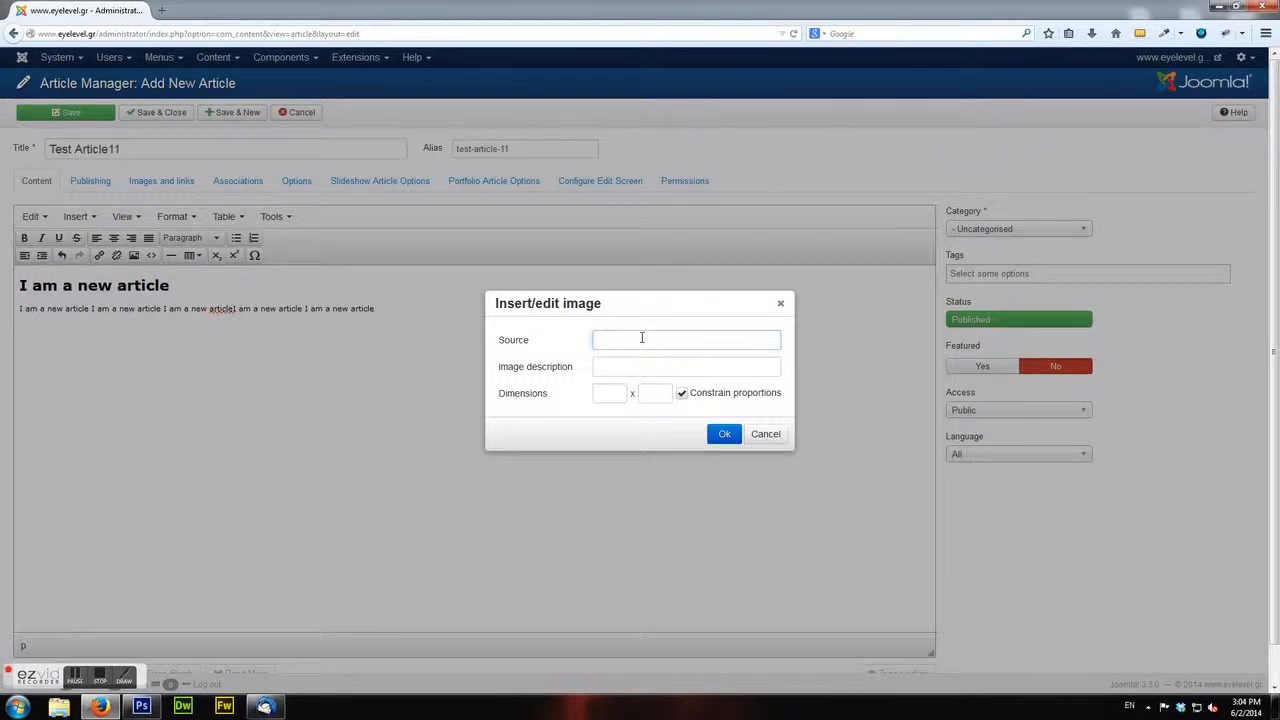
{"action": "type", "text": "images/"}
{"action": "type", "text": "mypicture.jpg"}
{"action": "left_click", "coordinate": [762, 435]}
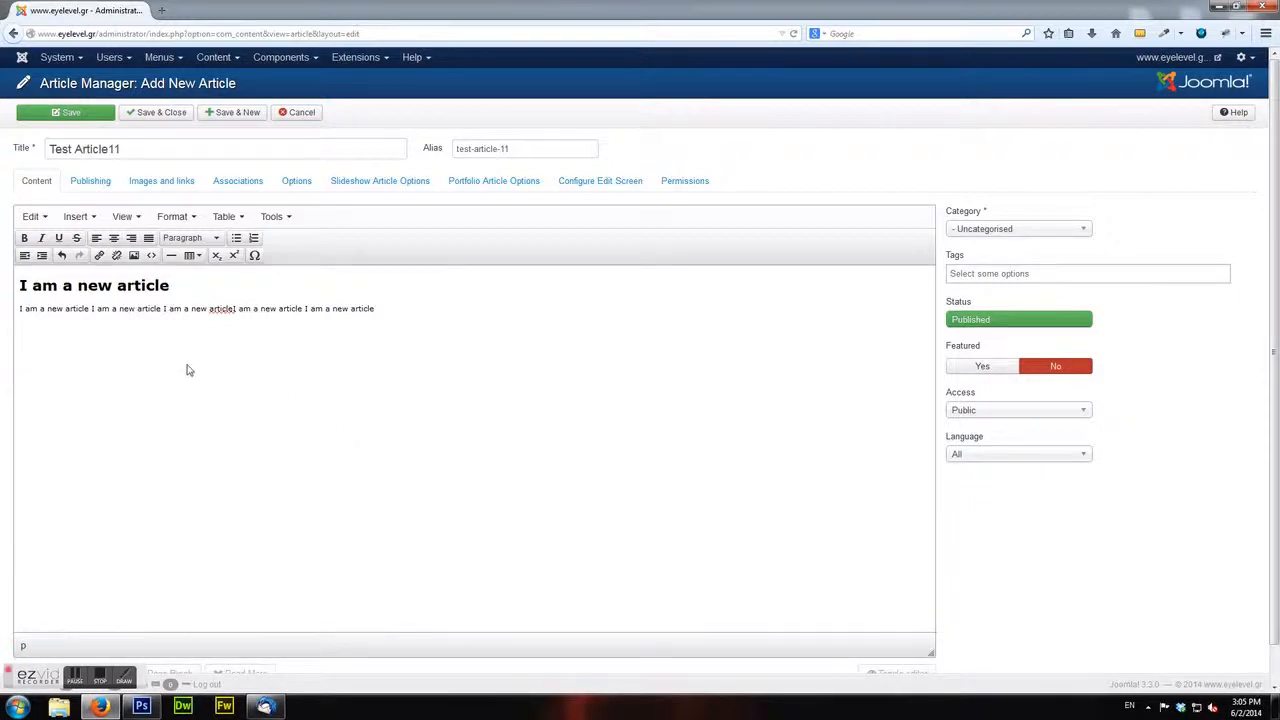
Select the word "articleI" in the body paragraph and start inserting a link on it.
{"action": "double_click", "coordinate": [224, 310]}
{"action": "left_click", "coordinate": [99, 255]}
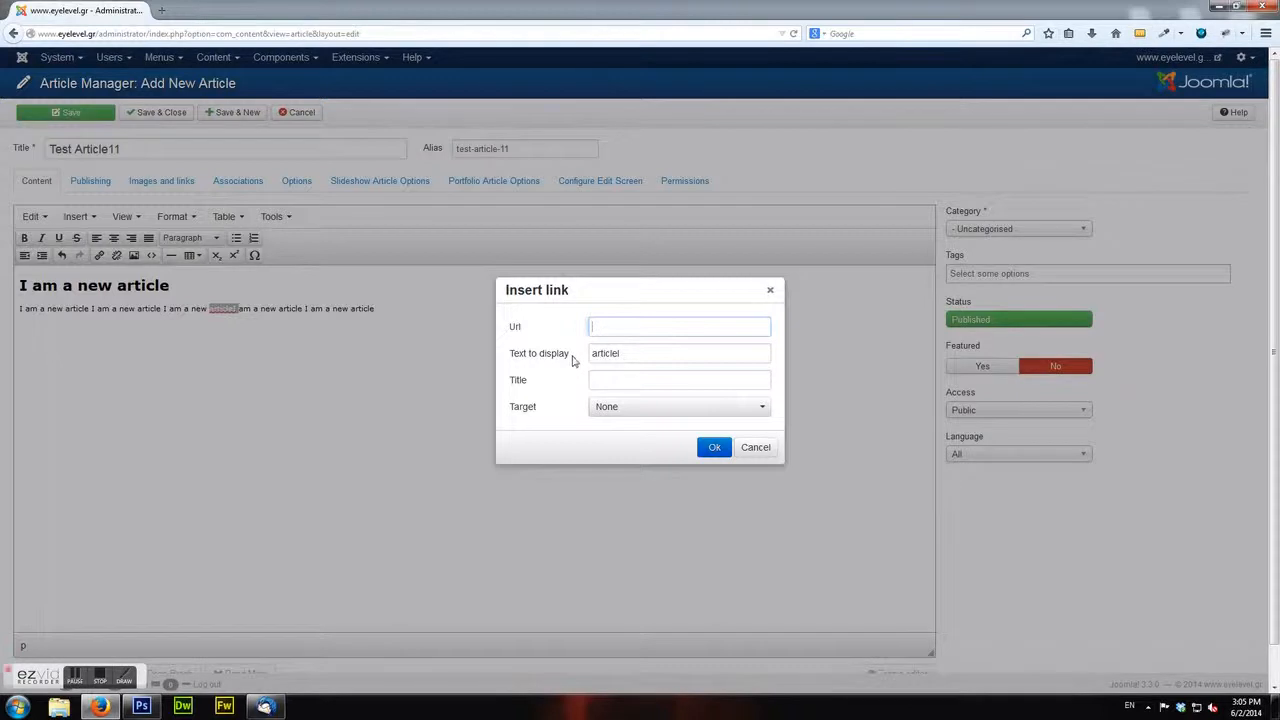
{"action": "double_click", "coordinate": [638, 354]}
{"action": "left_click_drag", "start_coordinate": [651, 357], "coordinate": [197, 283]}
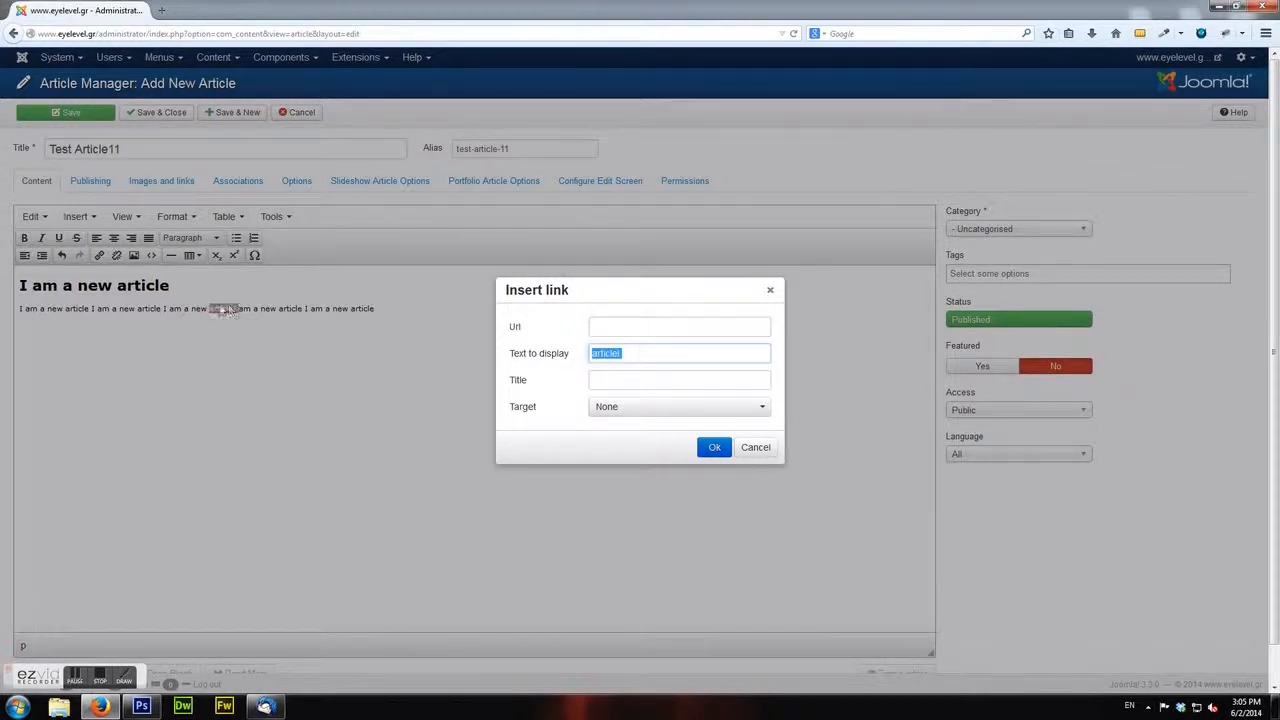
{"action": "left_click", "coordinate": [611, 328]}
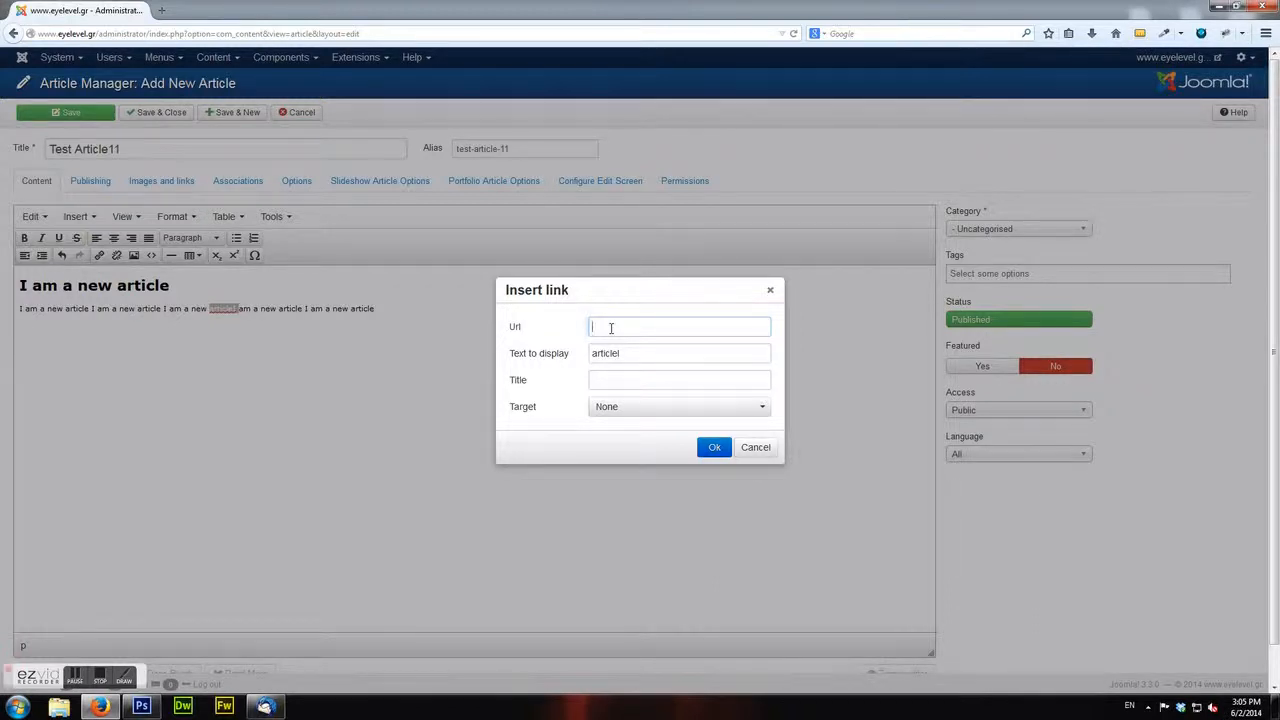
{"action": "type", "text": "index.php/"}
{"action": "key", "text": "BackSpace"}
{"action": "key", "text": "BackSpace"}
{"action": "key", "text": "BackSpace"}
{"action": "key", "text": "BackSpace"}
{"action": "key", "text": "BackSpace"}
{"action": "key", "text": "BackSpace"}
{"action": "key", "text": "BackSpace"}
{"action": "key", "text": "BackSpace"}
{"action": "key", "text": "BackSpace"}
{"action": "type", "text": "http://www.google.com"}
{"action": "left_click", "coordinate": [713, 449]}
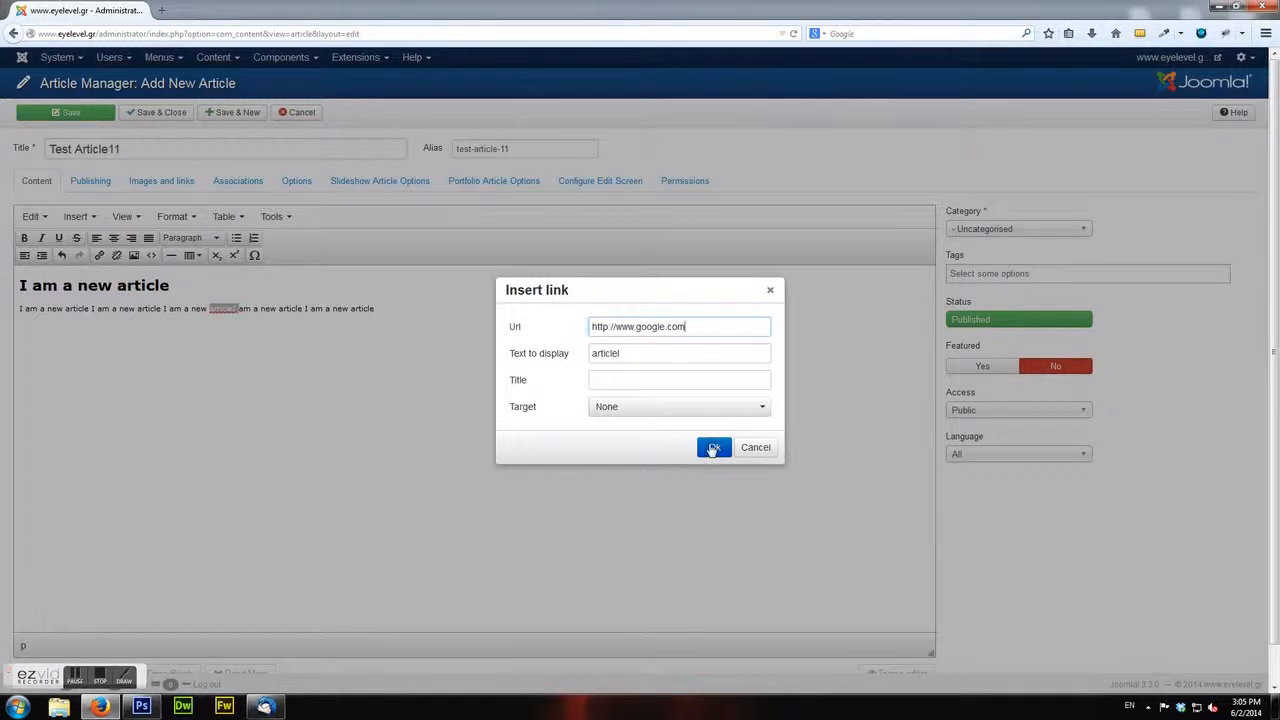
{"action": "double_click", "coordinate": [220, 309]}
{"action": "left_click", "coordinate": [237, 351]}
{"action": "double_click", "coordinate": [224, 309]}
{"action": "left_click", "coordinate": [209, 355]}
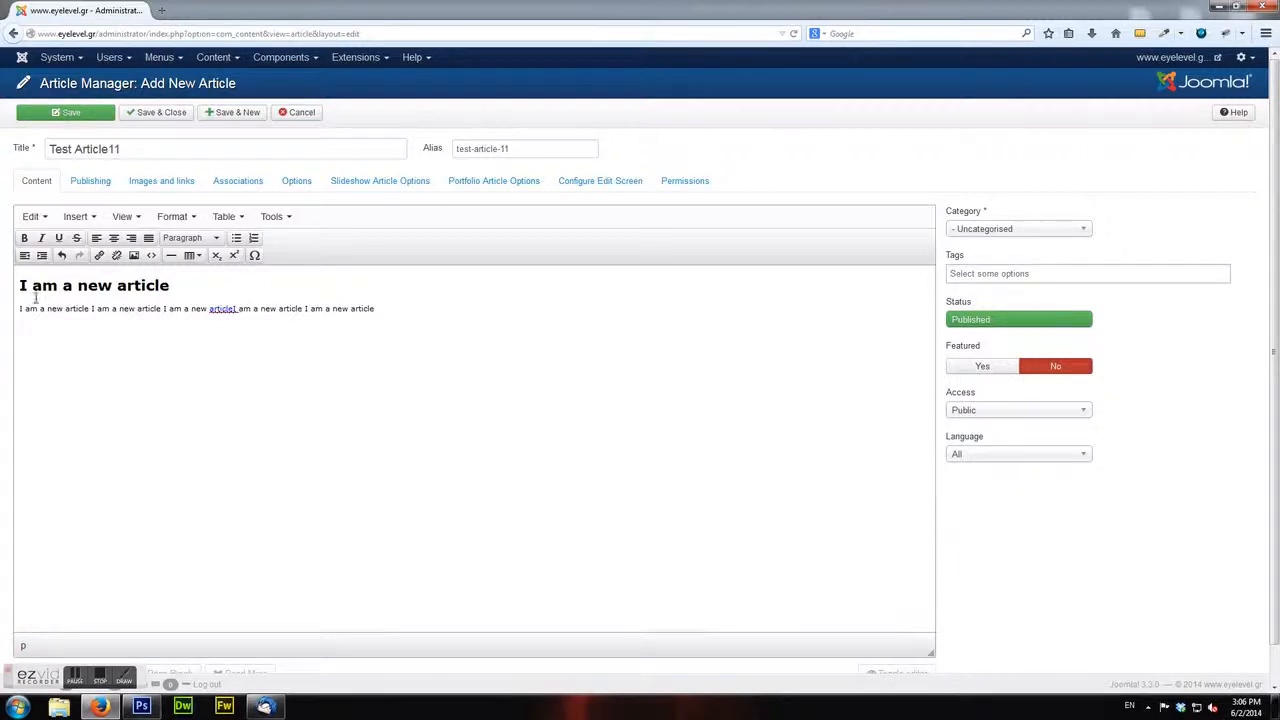
{"action": "left_click_drag", "start_coordinate": [18, 285], "coordinate": [460, 430]}
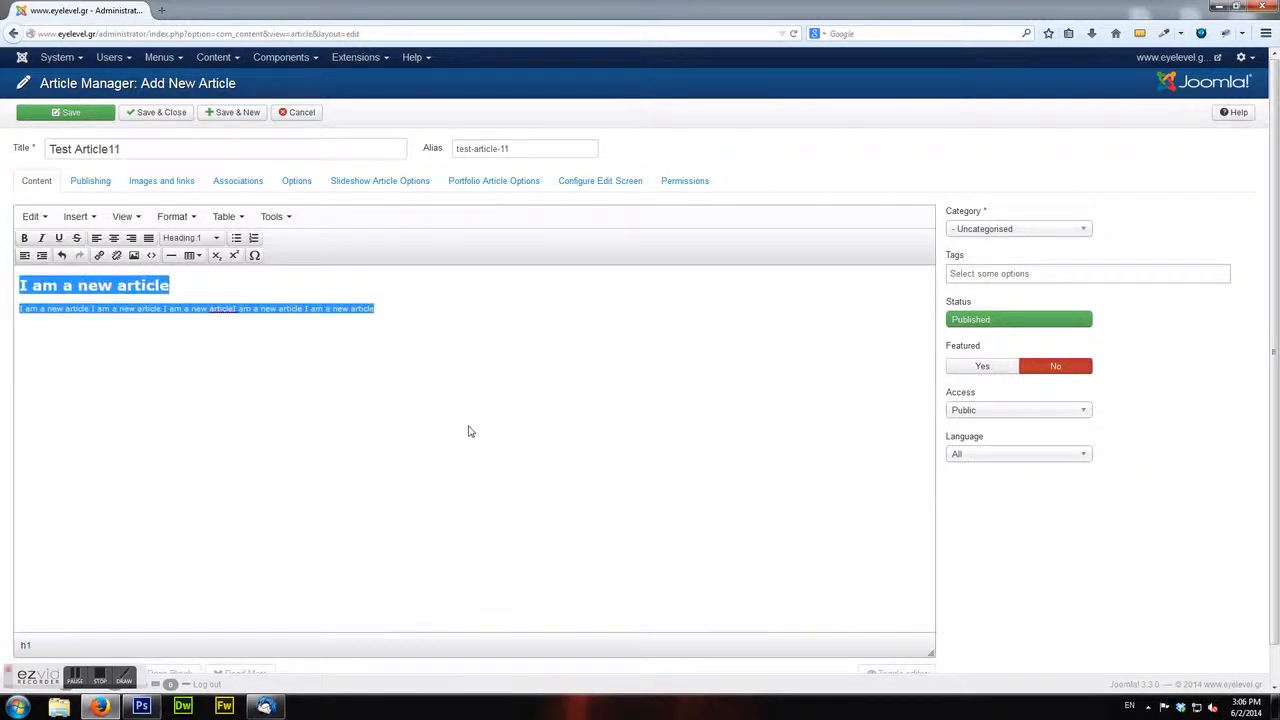
{"action": "left_click", "coordinate": [470, 431]}
Review the categories that can be assigned to the article, leaving the current choice in place.
{"action": "left_click", "coordinate": [1000, 232]}
{"action": "left_click", "coordinate": [1000, 232]}
{"action": "left_click", "coordinate": [1000, 232]}
{"action": "left_click", "coordinate": [1000, 232]}
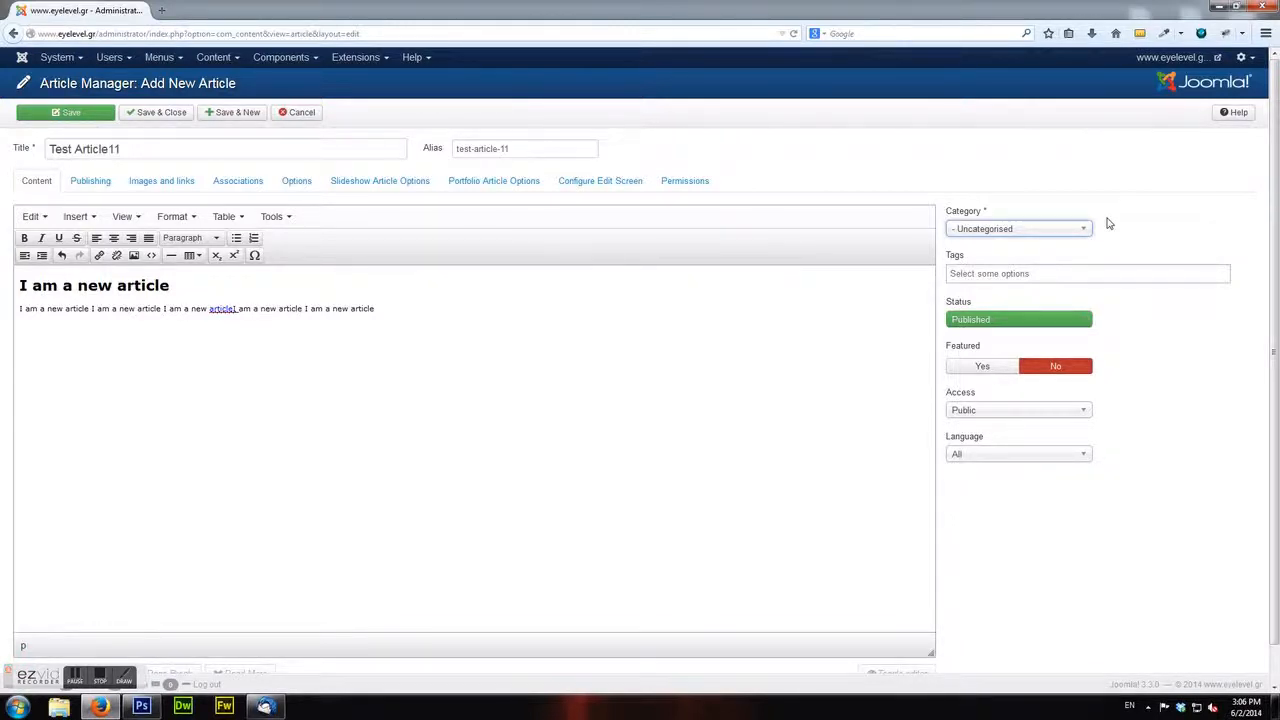
{"action": "left_click", "coordinate": [1169, 222]}
{"action": "left_click", "coordinate": [1047, 229]}
{"action": "left_click", "coordinate": [1047, 229]}
{"action": "left_click", "coordinate": [1217, 229]}
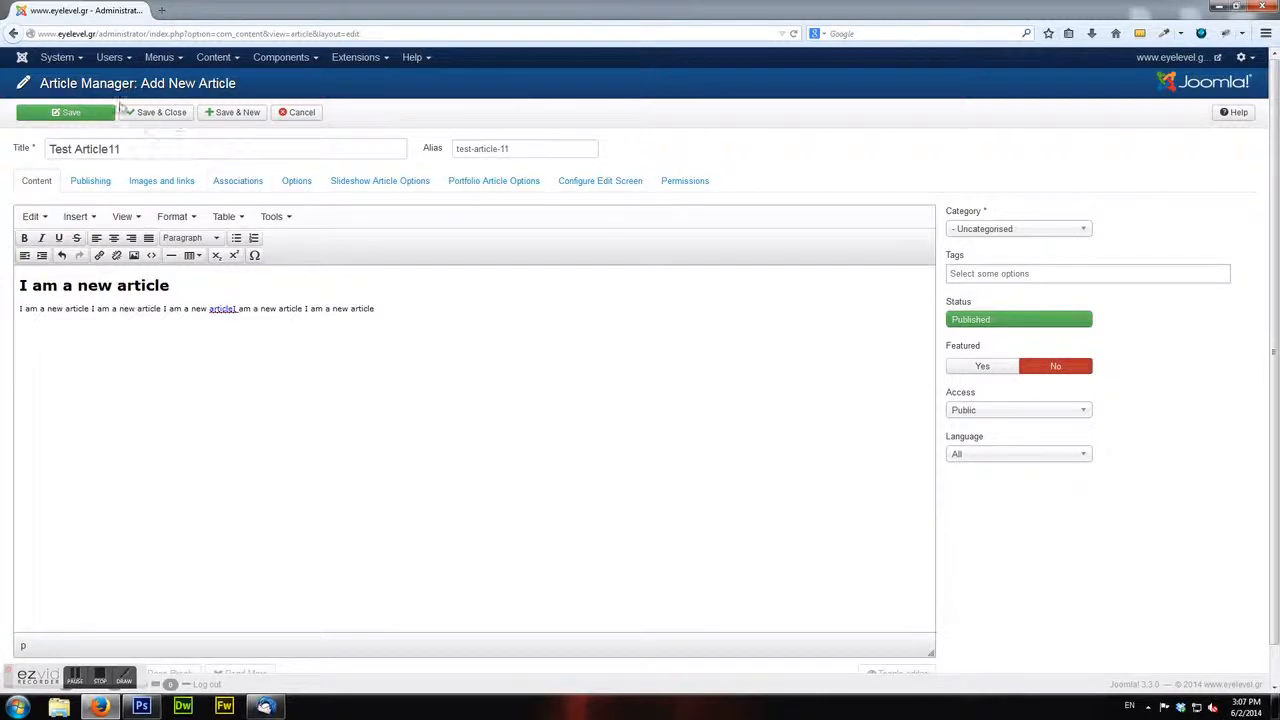
Save and close the Test Article11 article and return to the administrator Control Panel.
{"action": "left_click", "coordinate": [173, 115]}
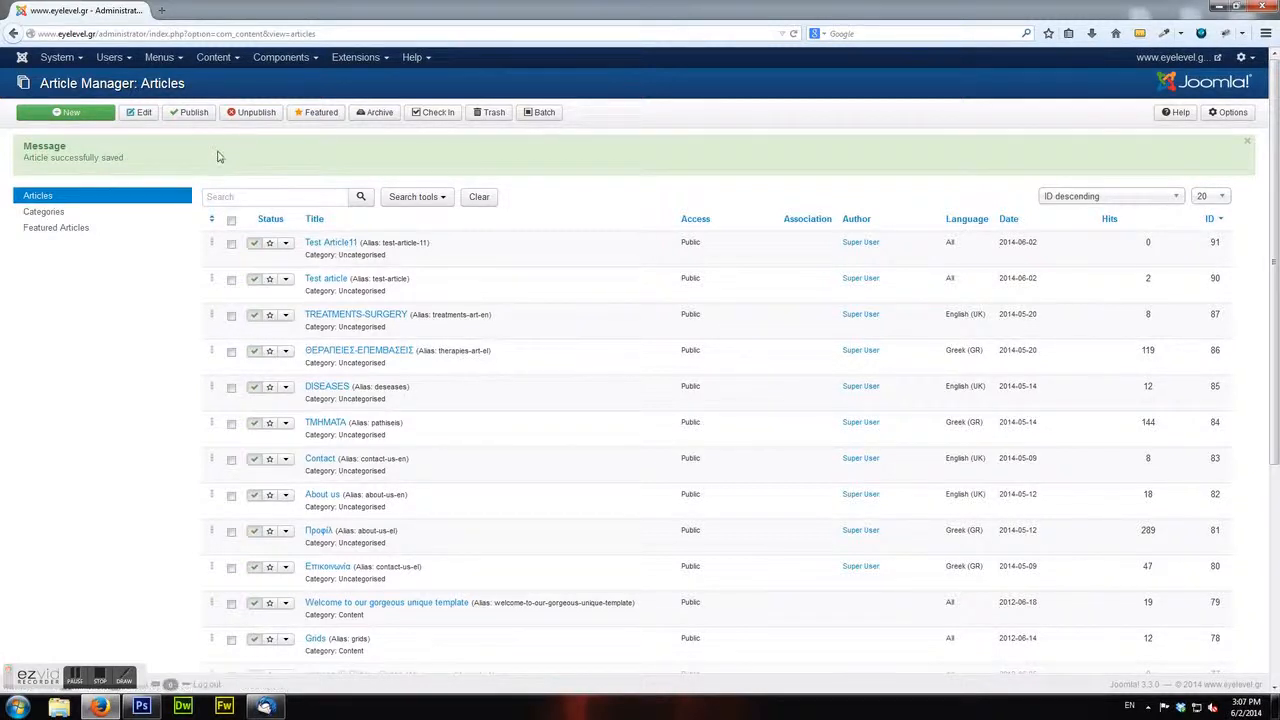
{"action": "left_click", "coordinate": [56, 58]}
{"action": "left_click", "coordinate": [58, 82]}
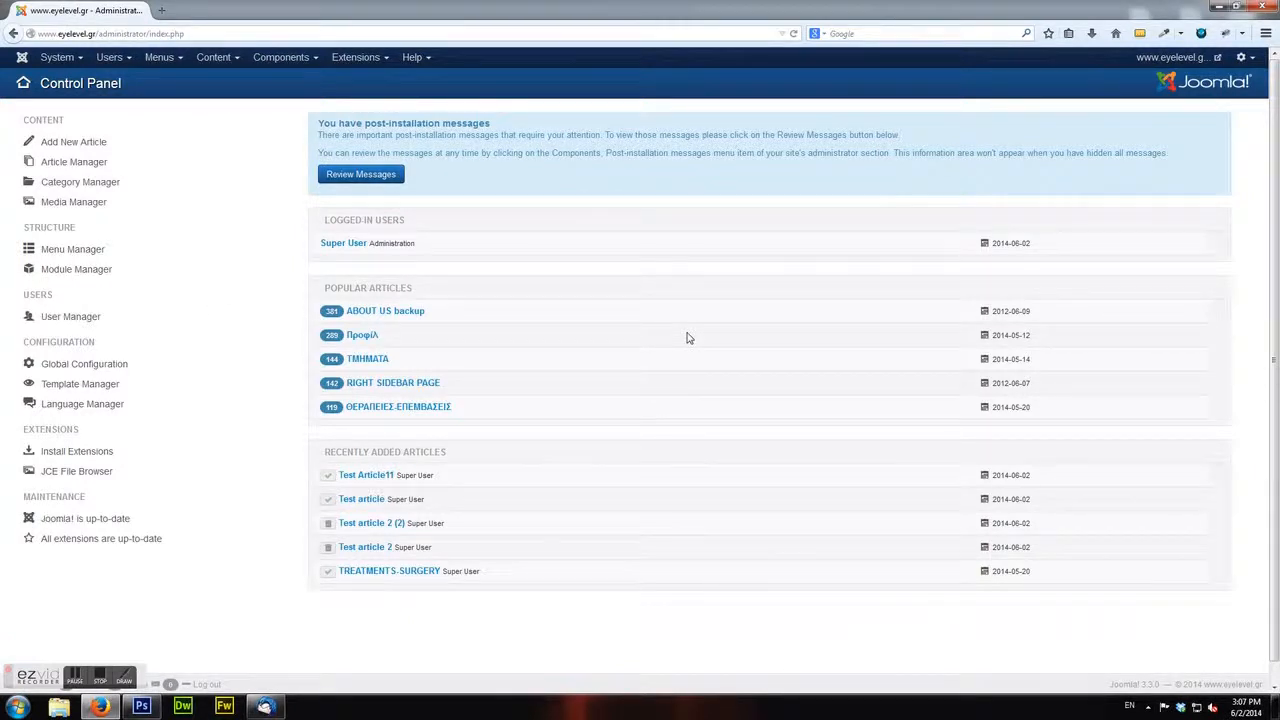
Open the Main Menu el-GR menu in the Menu Manager and start a new menu item in it.
{"action": "left_click", "coordinate": [165, 58]}
{"action": "left_click", "coordinate": [165, 58]}
{"action": "left_click", "coordinate": [165, 58]}
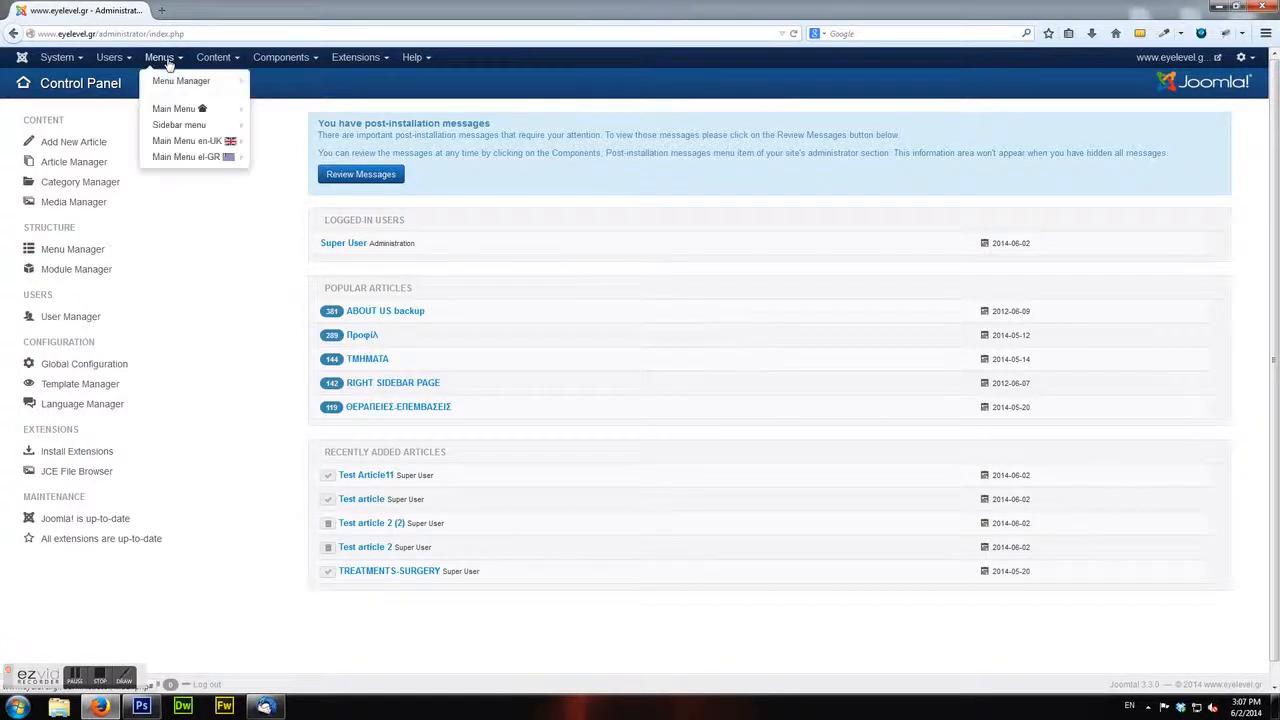
{"action": "left_click", "coordinate": [167, 62]}
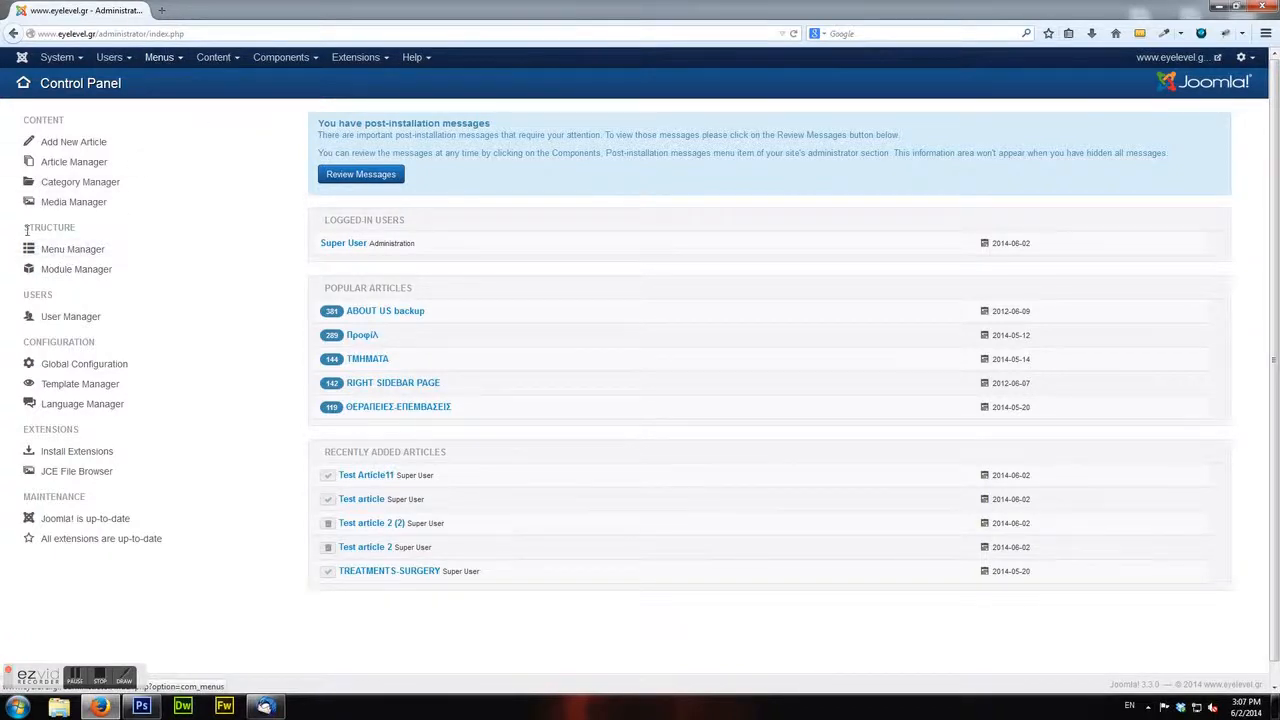
{"action": "left_click", "coordinate": [99, 254]}
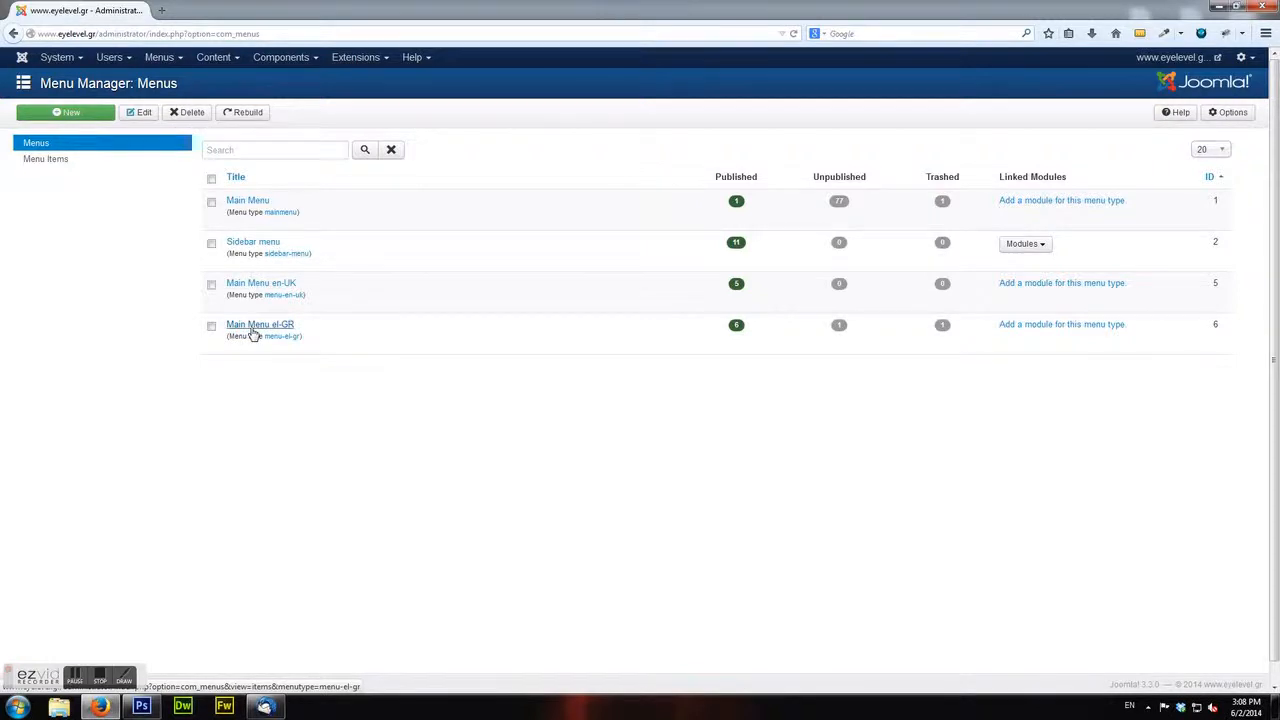
{"action": "left_click", "coordinate": [253, 335]}
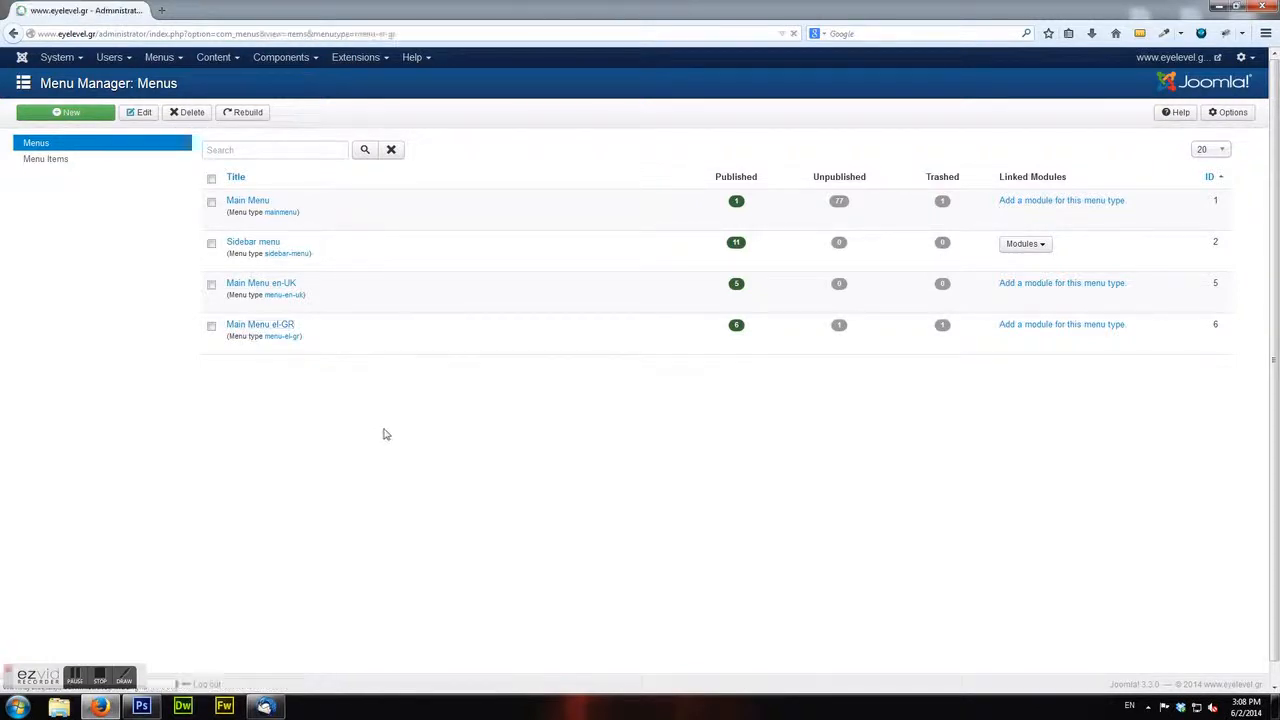
{"action": "left_click", "coordinate": [74, 113]}
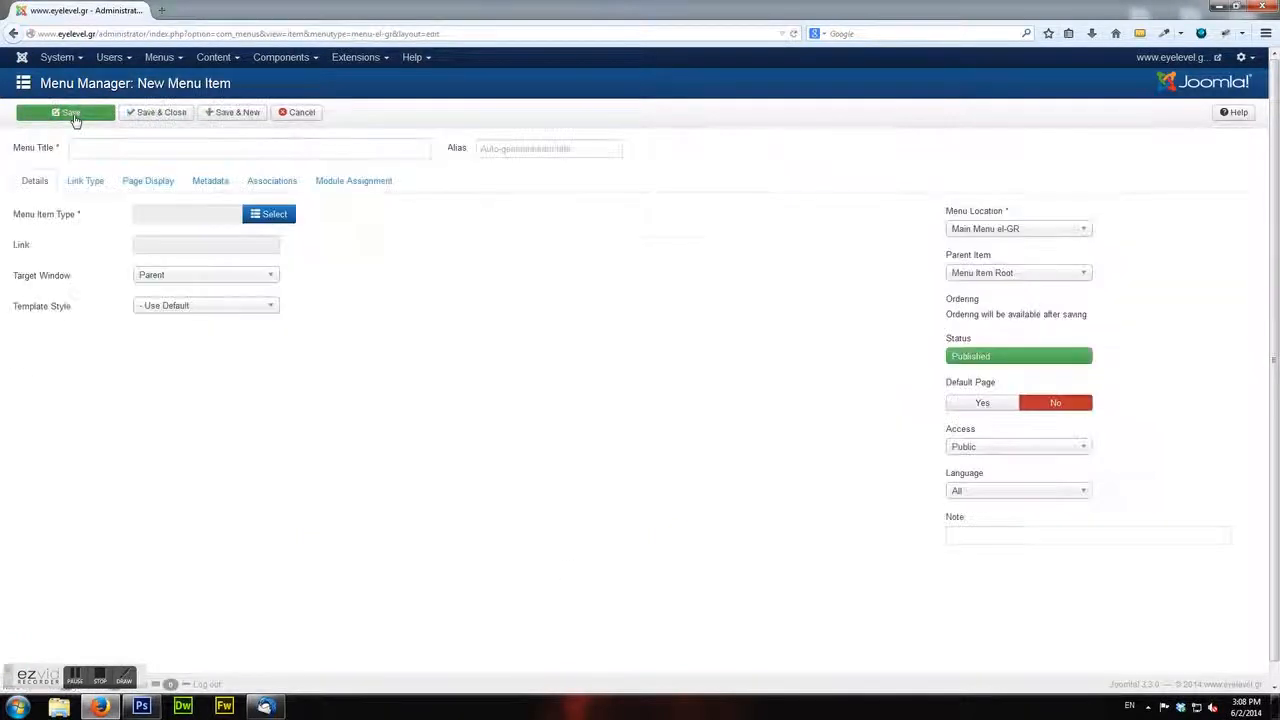
Title the new menu item "Test page11".
{"action": "left_click", "coordinate": [98, 150]}
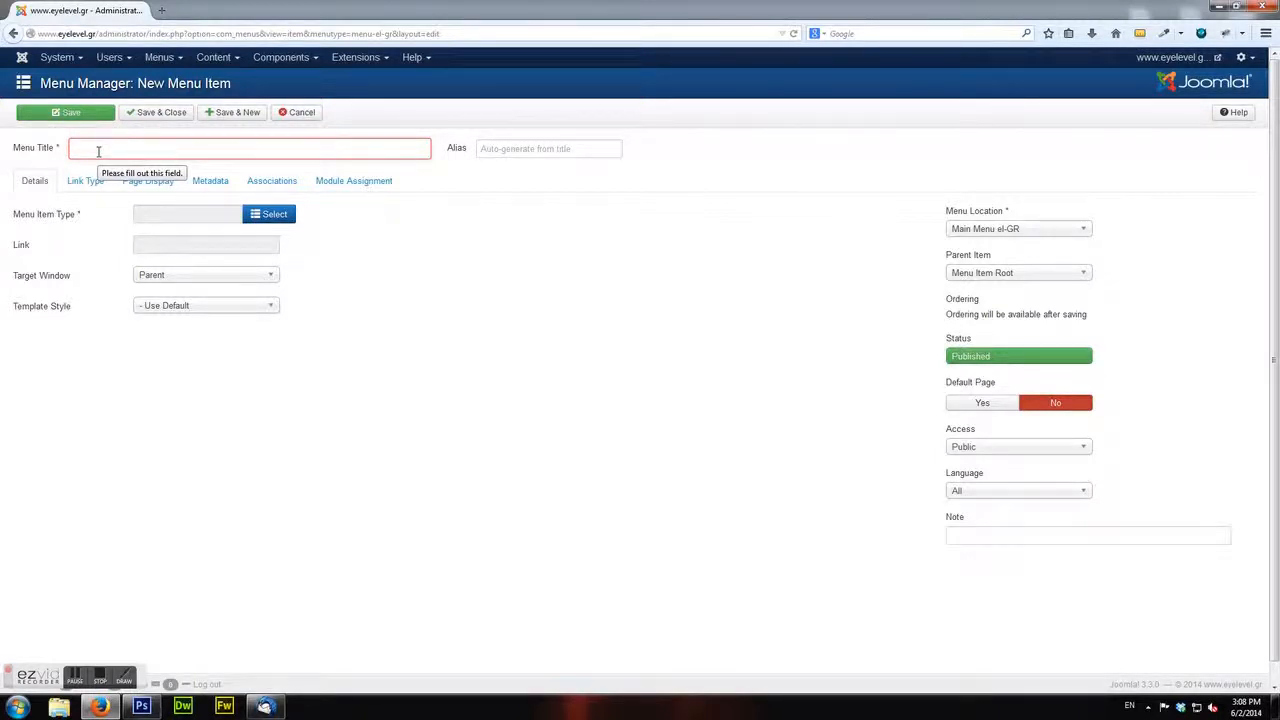
{"action": "left_click", "coordinate": [99, 150]}
{"action": "left_click", "coordinate": [100, 148]}
{"action": "type", "text": "Test"}
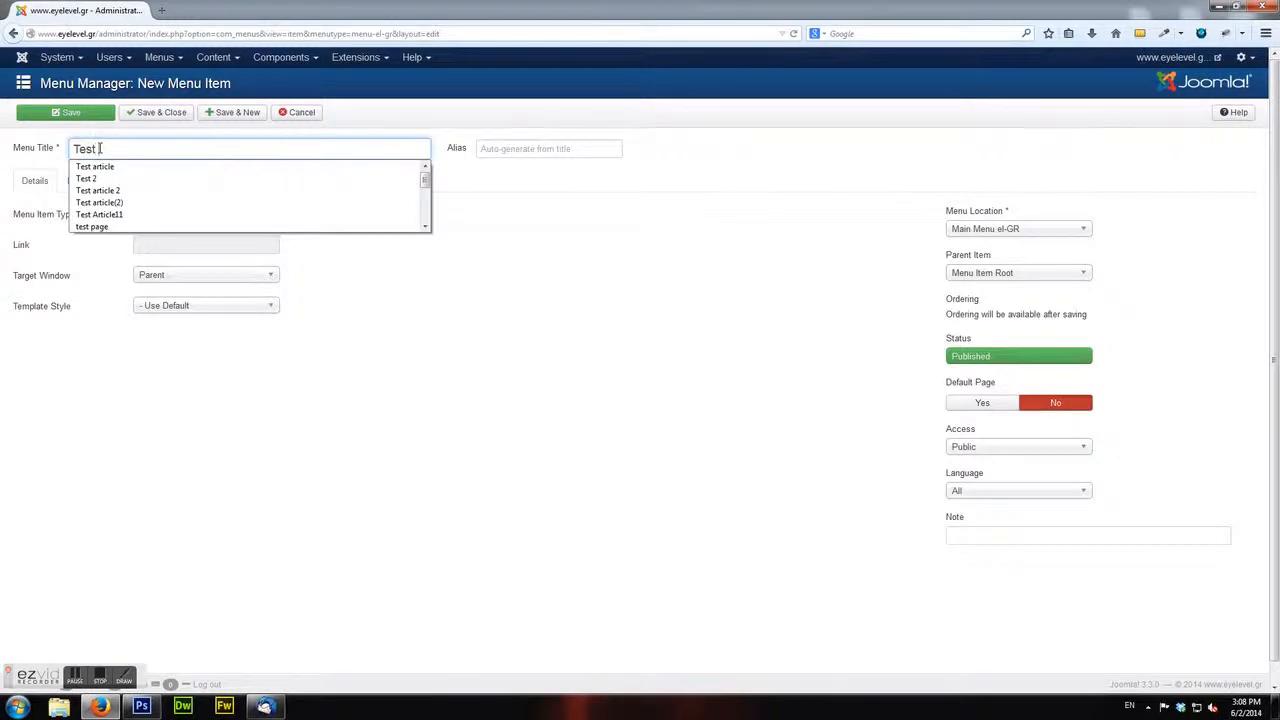
{"action": "type", "text": " page"}
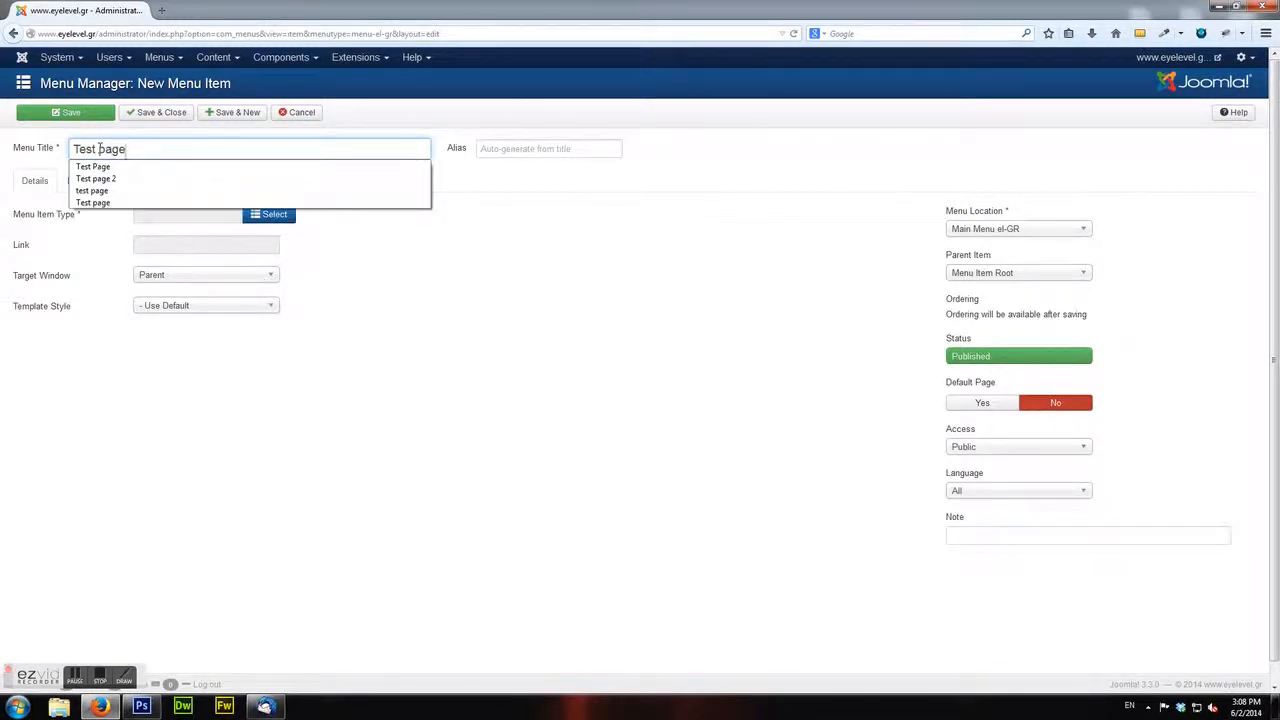
{"action": "type", "text": "11"}
Set the menu item's alias to "test-page-11".
{"action": "left_click", "coordinate": [518, 149]}
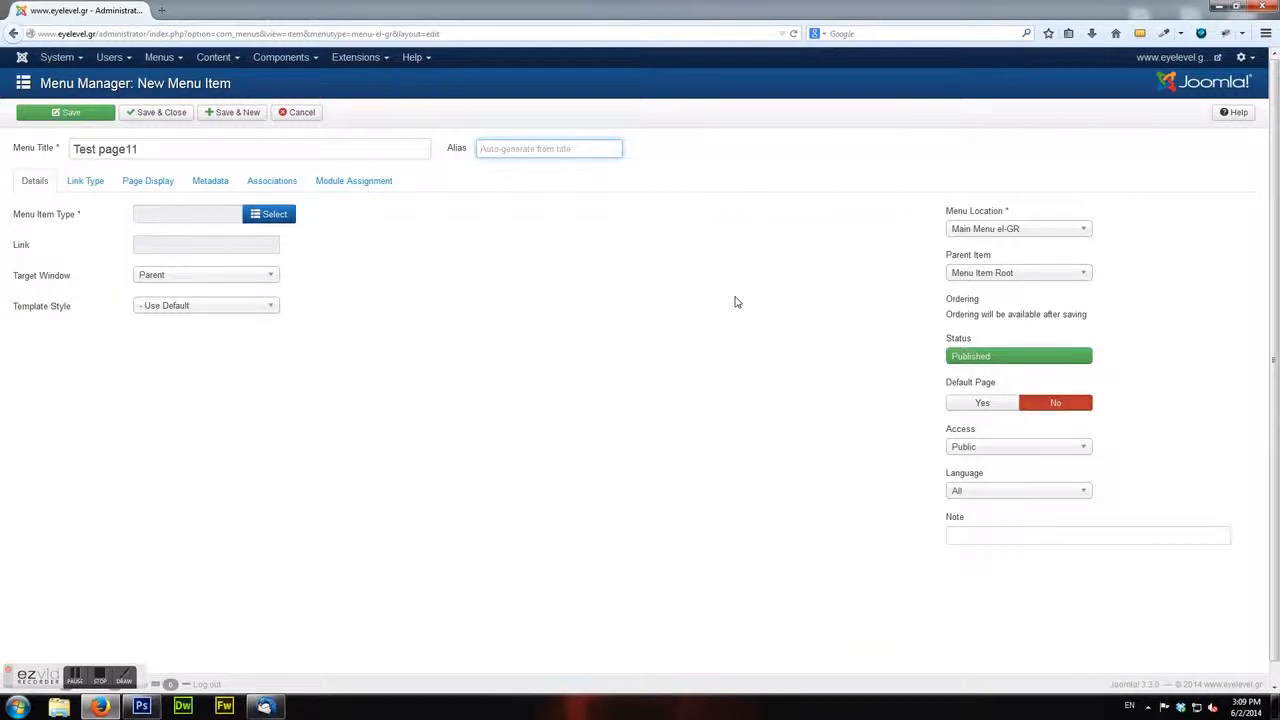
{"action": "type", "text": "test-"}
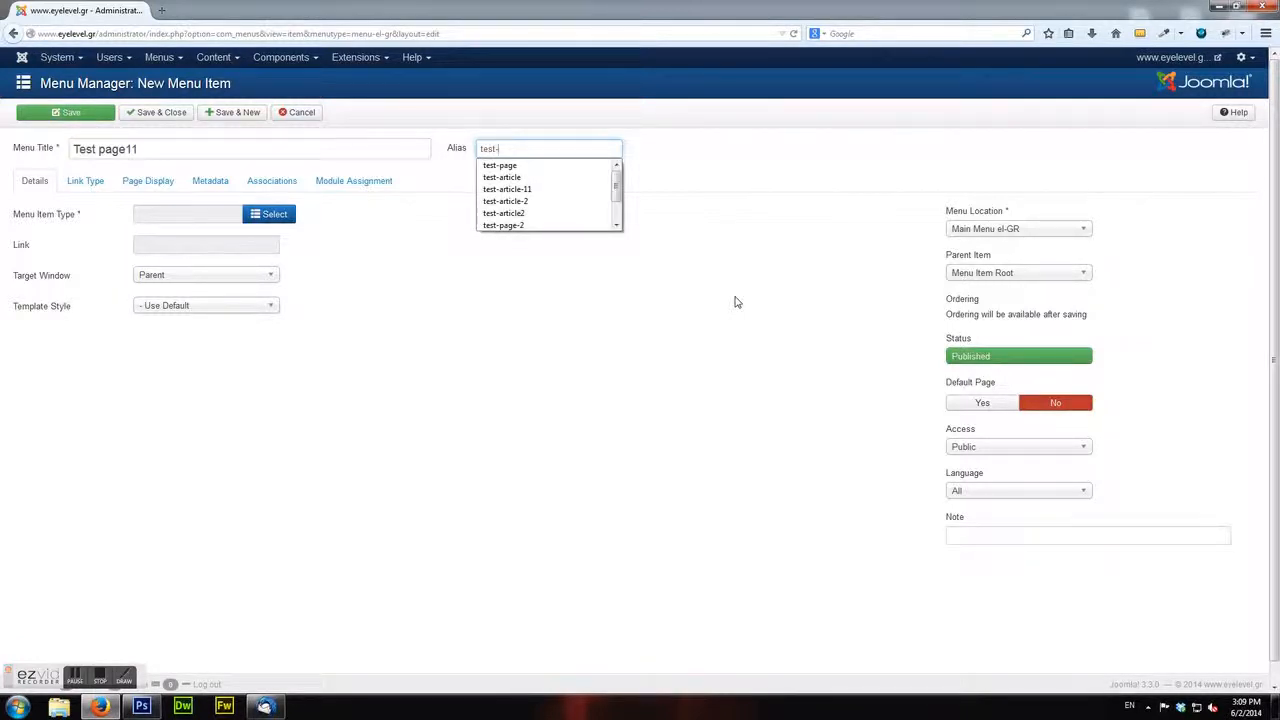
{"action": "type", "text": "page-11"}
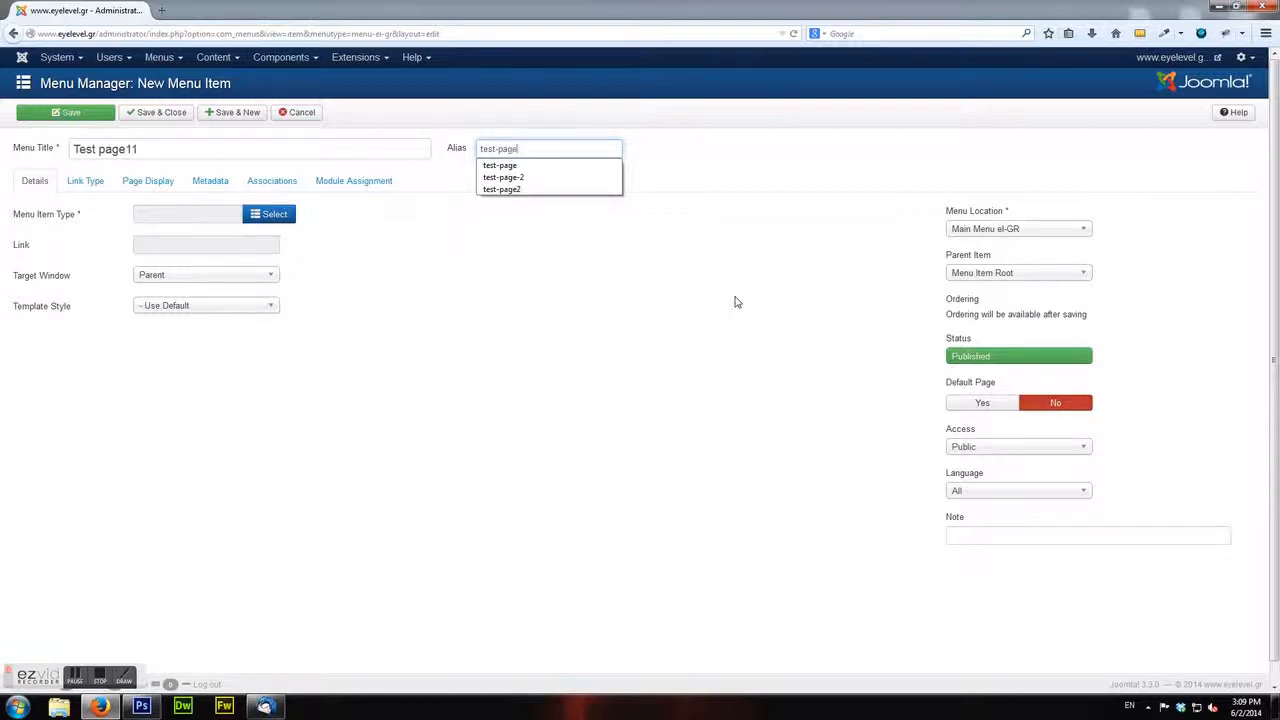
{"action": "left_click", "coordinate": [555, 253]}
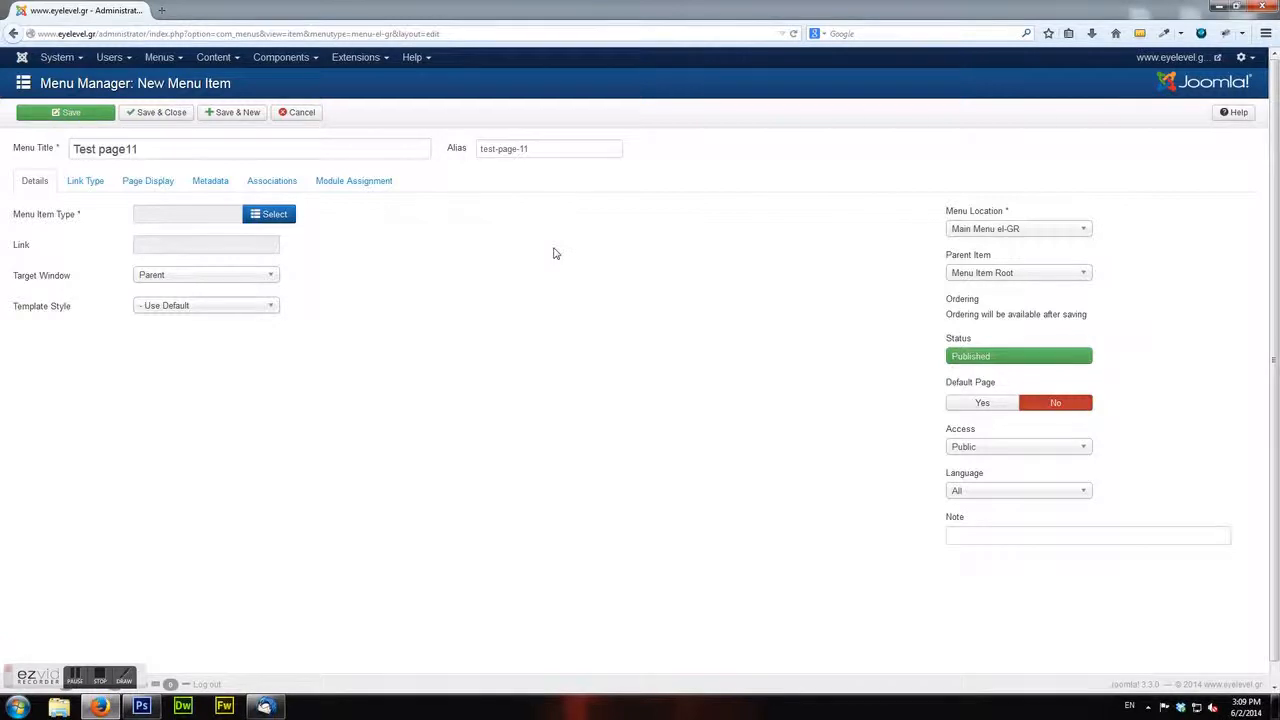
Set the menu item type to Single Article and assign the article Test Article11 to it.
{"action": "left_click", "coordinate": [261, 218]}
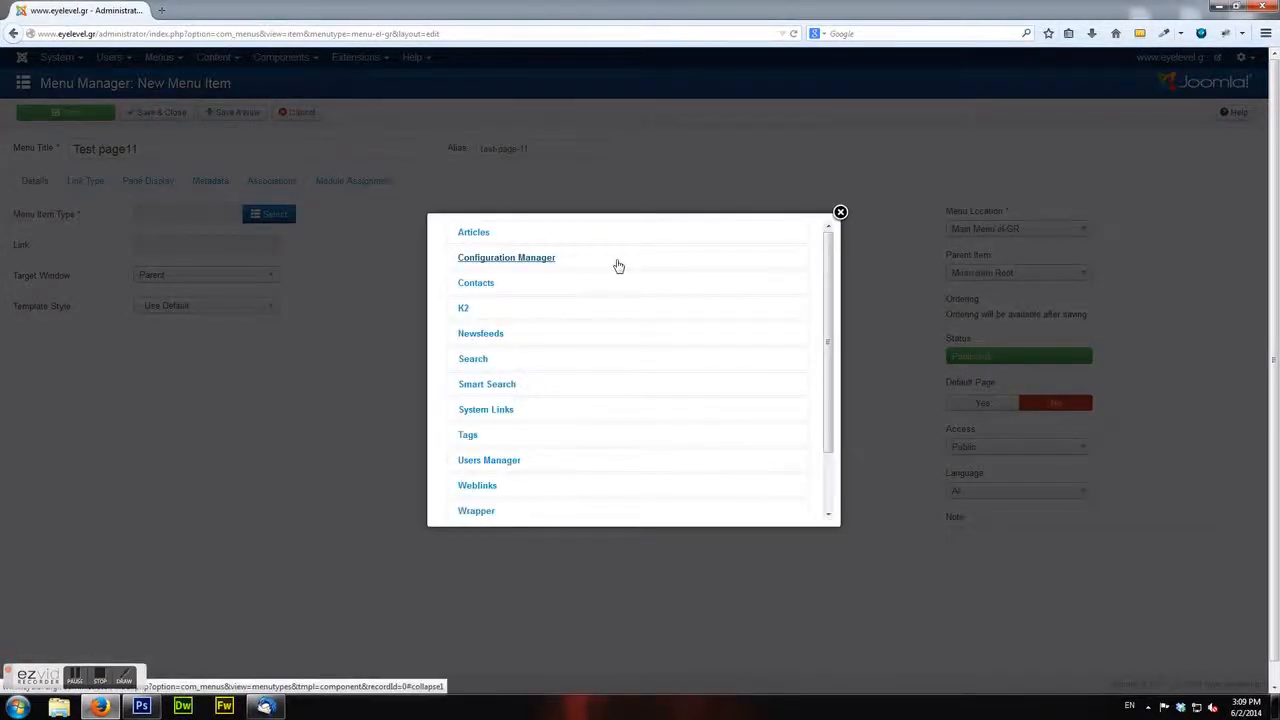
{"action": "left_click", "coordinate": [485, 238]}
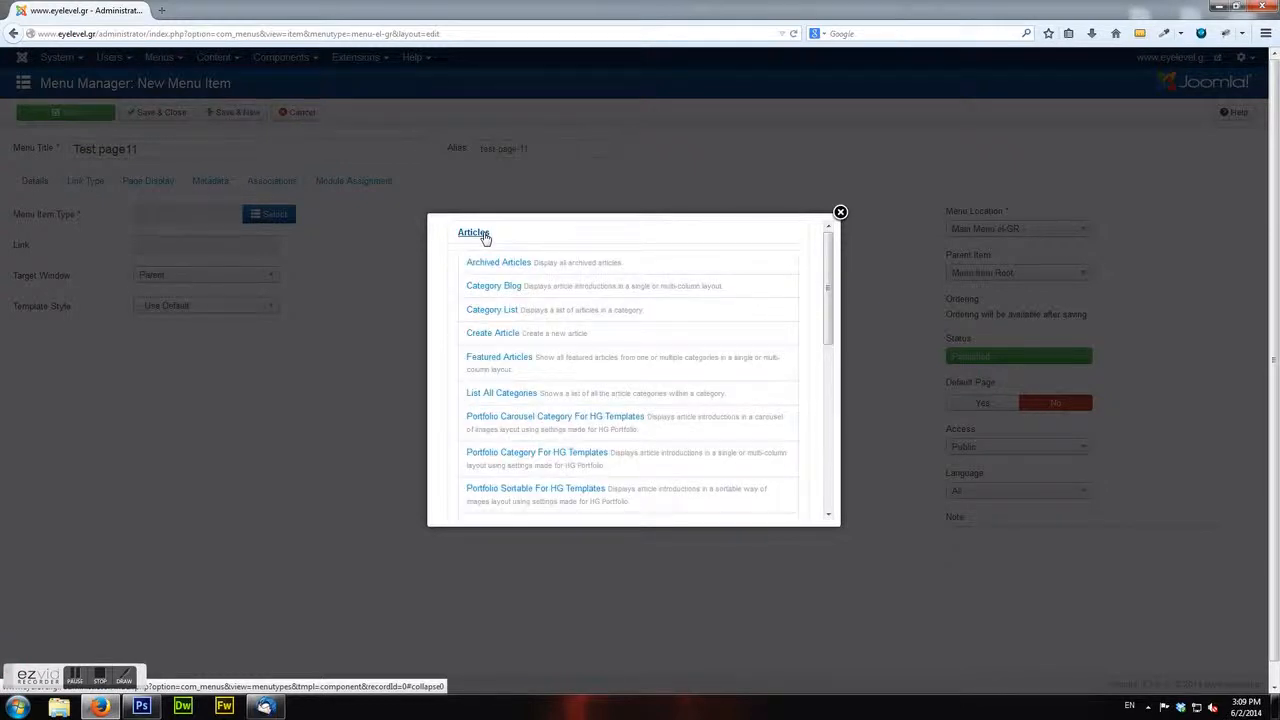
{"action": "scroll", "coordinate": [497, 303], "scroll_direction": "down", "scroll_amount": 3}
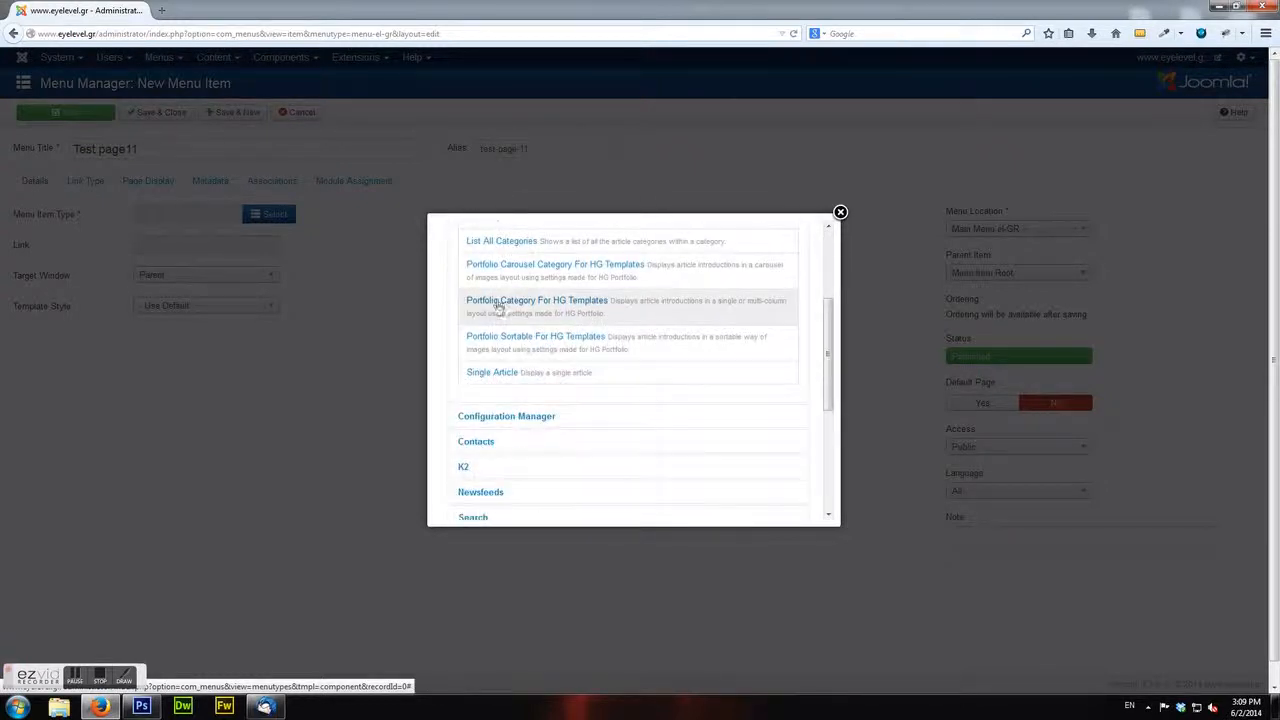
{"action": "left_click", "coordinate": [484, 374]}
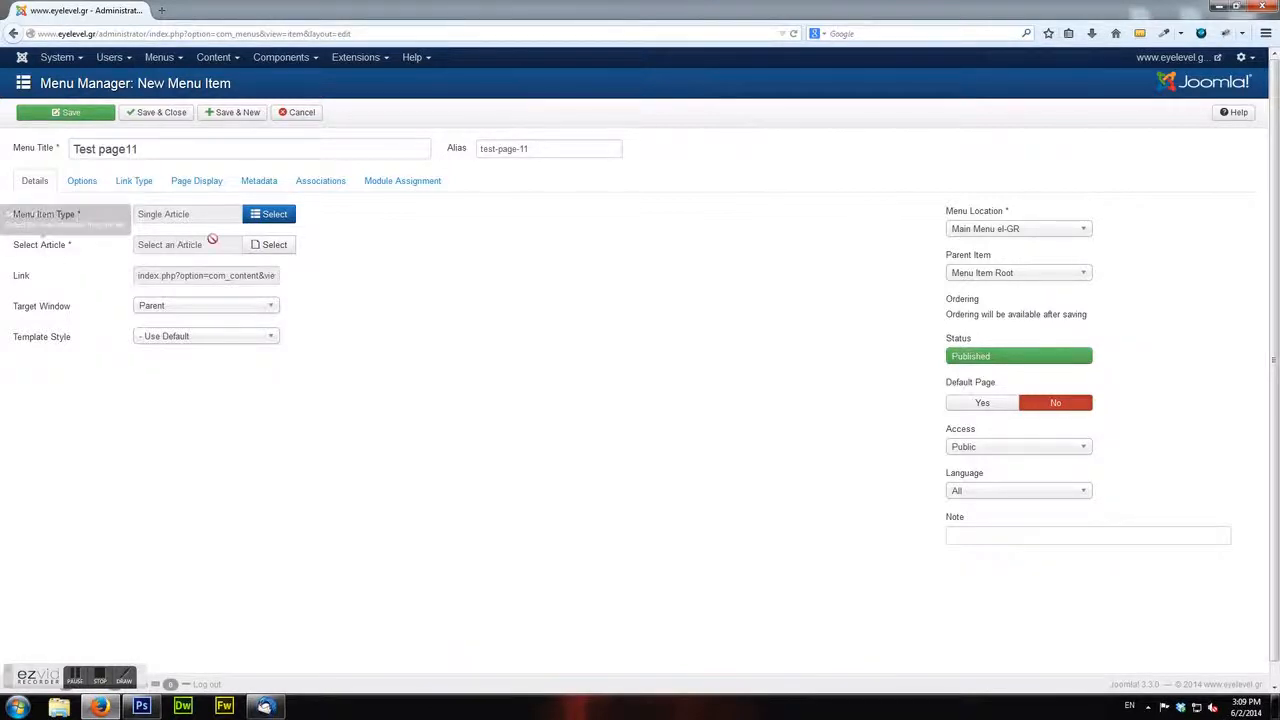
{"action": "left_click", "coordinate": [268, 244]}
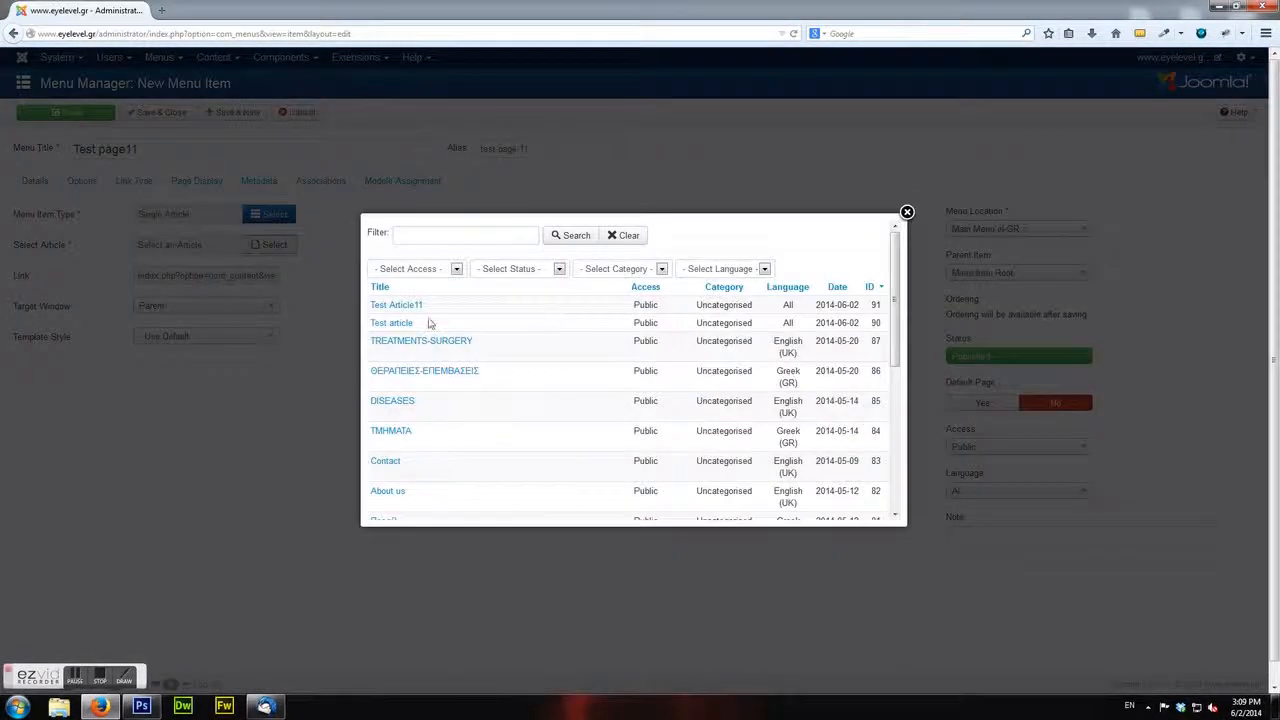
{"action": "left_click", "coordinate": [400, 305]}
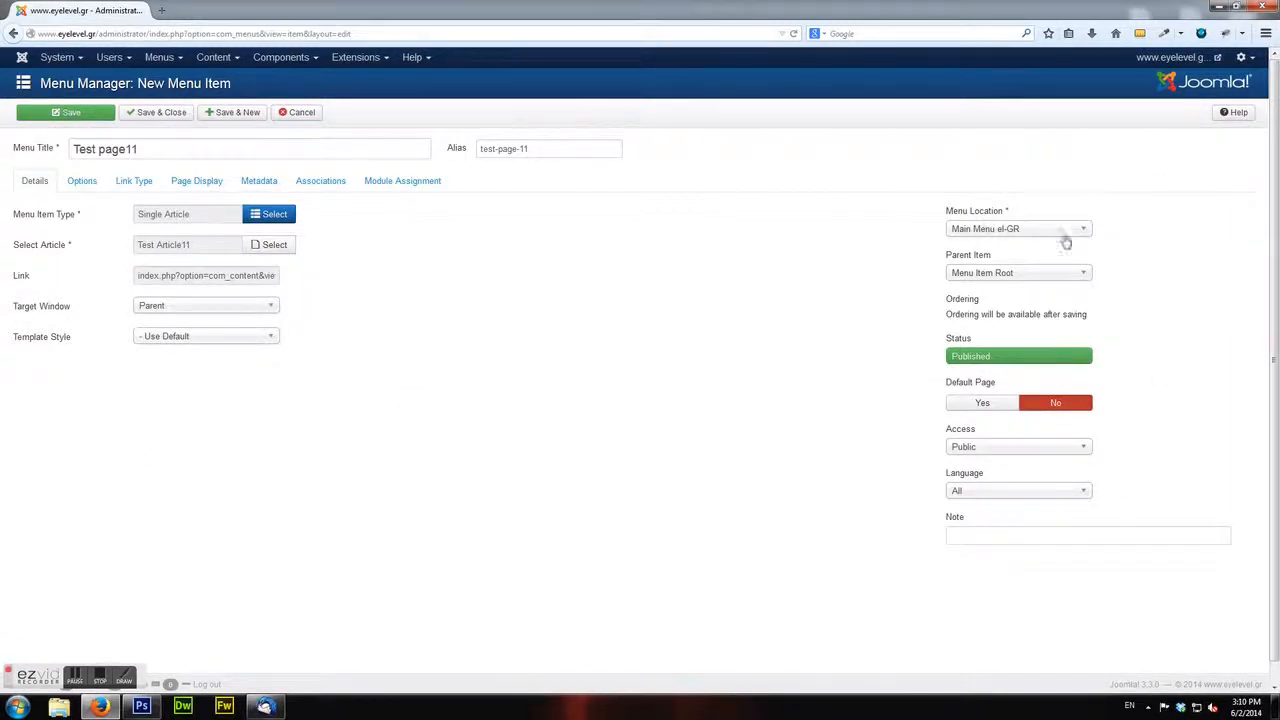
Make ΤΜΗΜΑΤΑ the parent of the menu item and save it, keeping the item open for editing.
{"action": "left_click", "coordinate": [985, 276]}
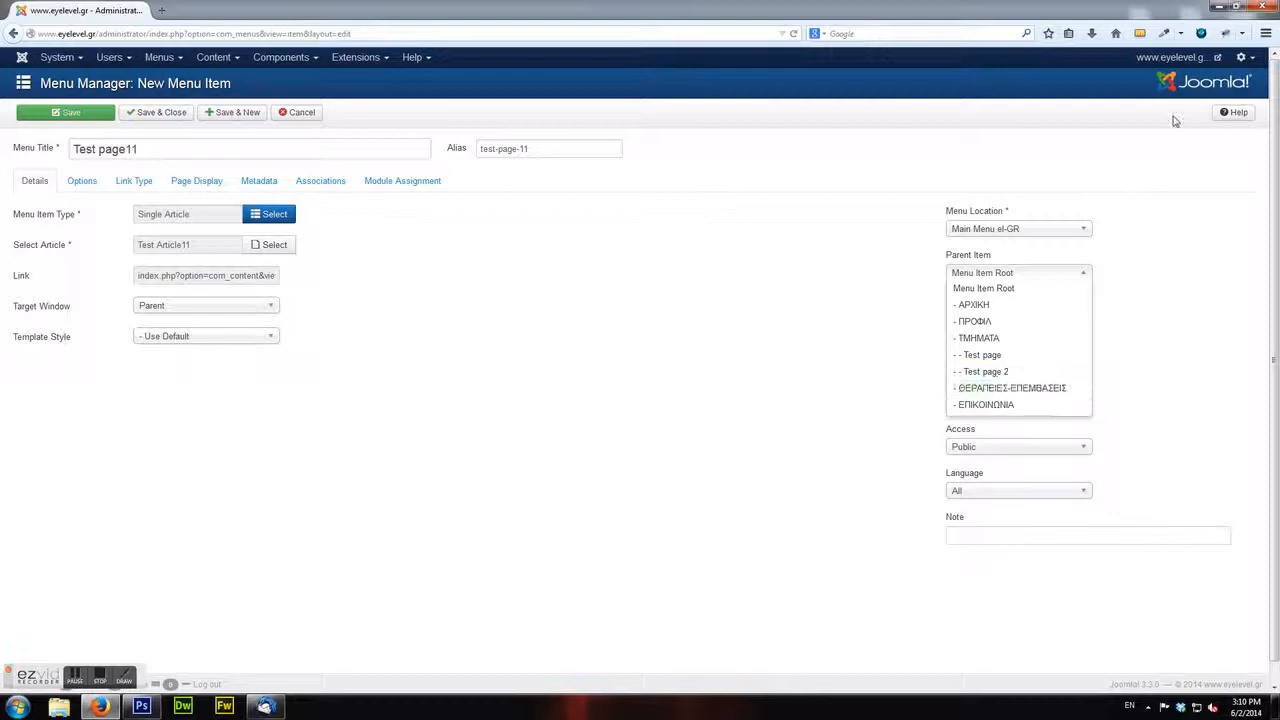
{"action": "left_click", "coordinate": [1177, 66]}
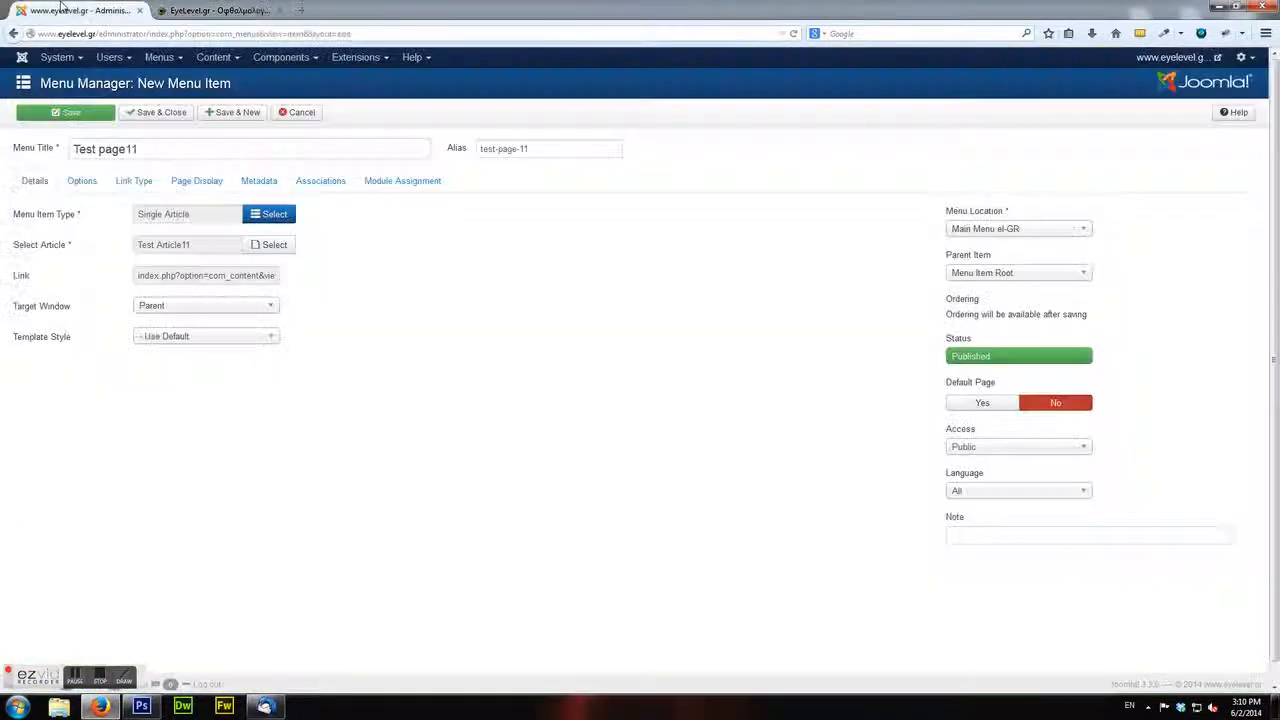
{"action": "left_click", "coordinate": [62, 10]}
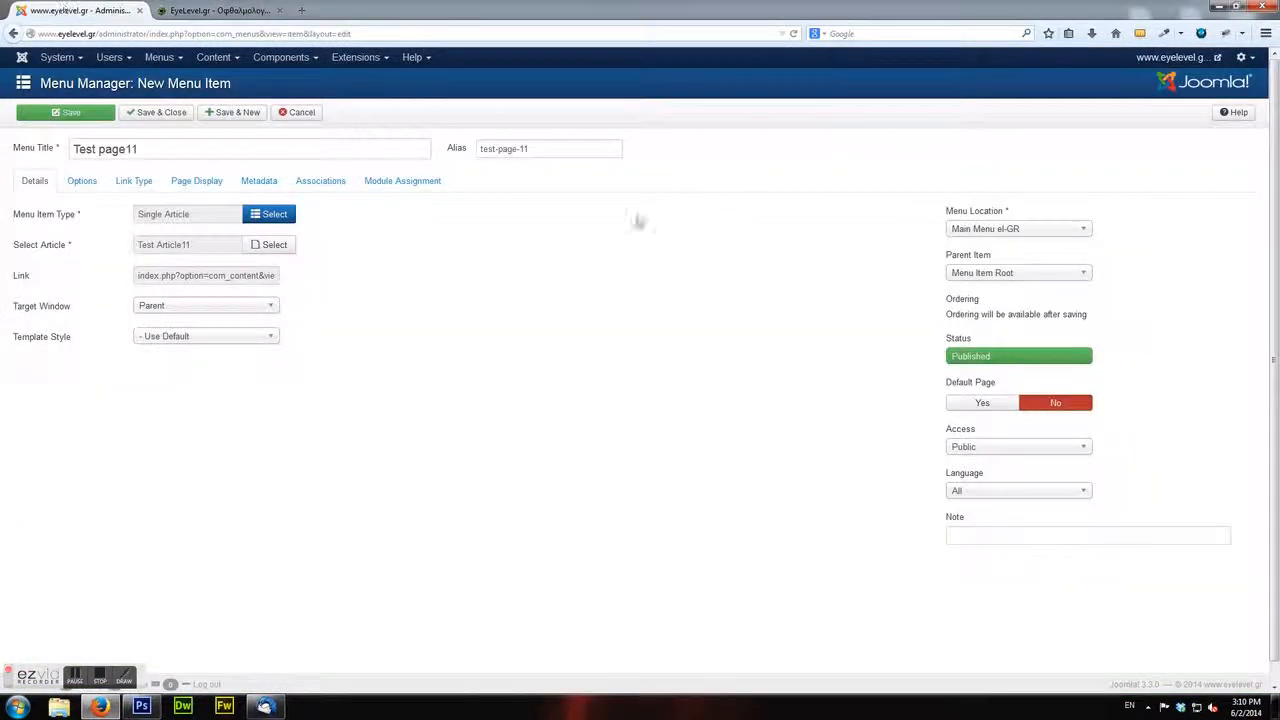
{"action": "left_click", "coordinate": [1044, 280]}
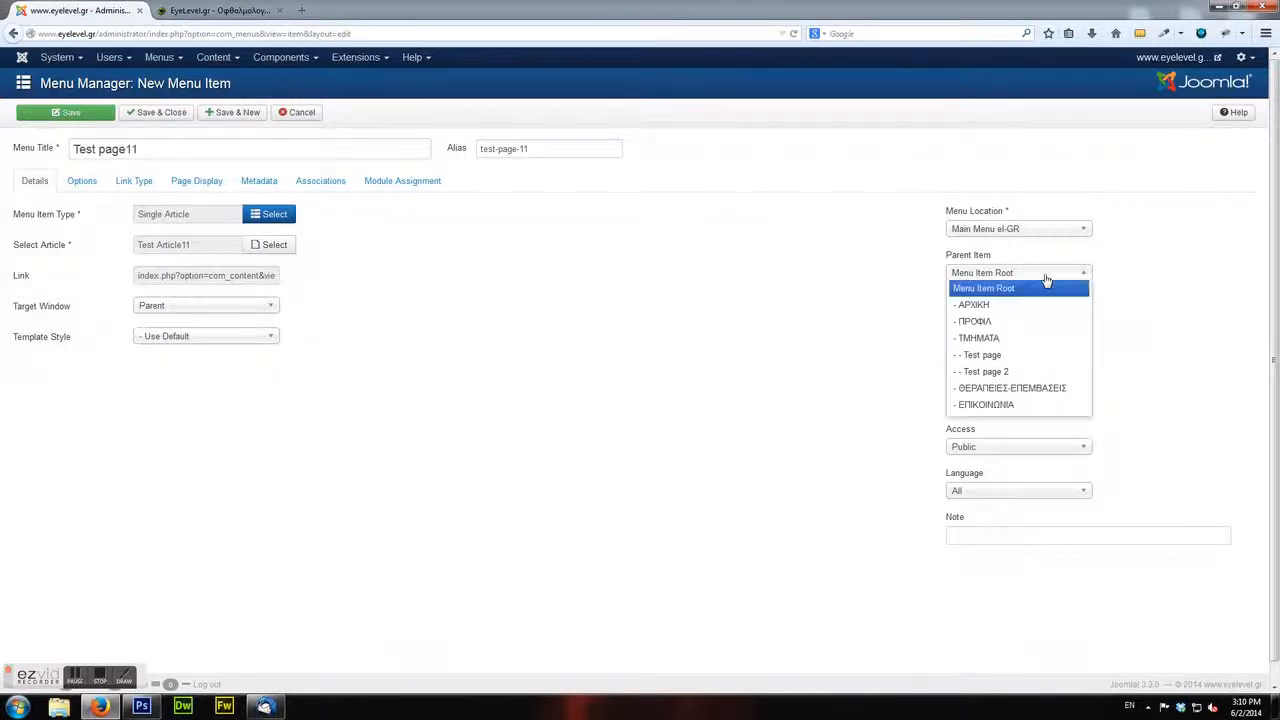
{"action": "left_click", "coordinate": [1031, 340]}
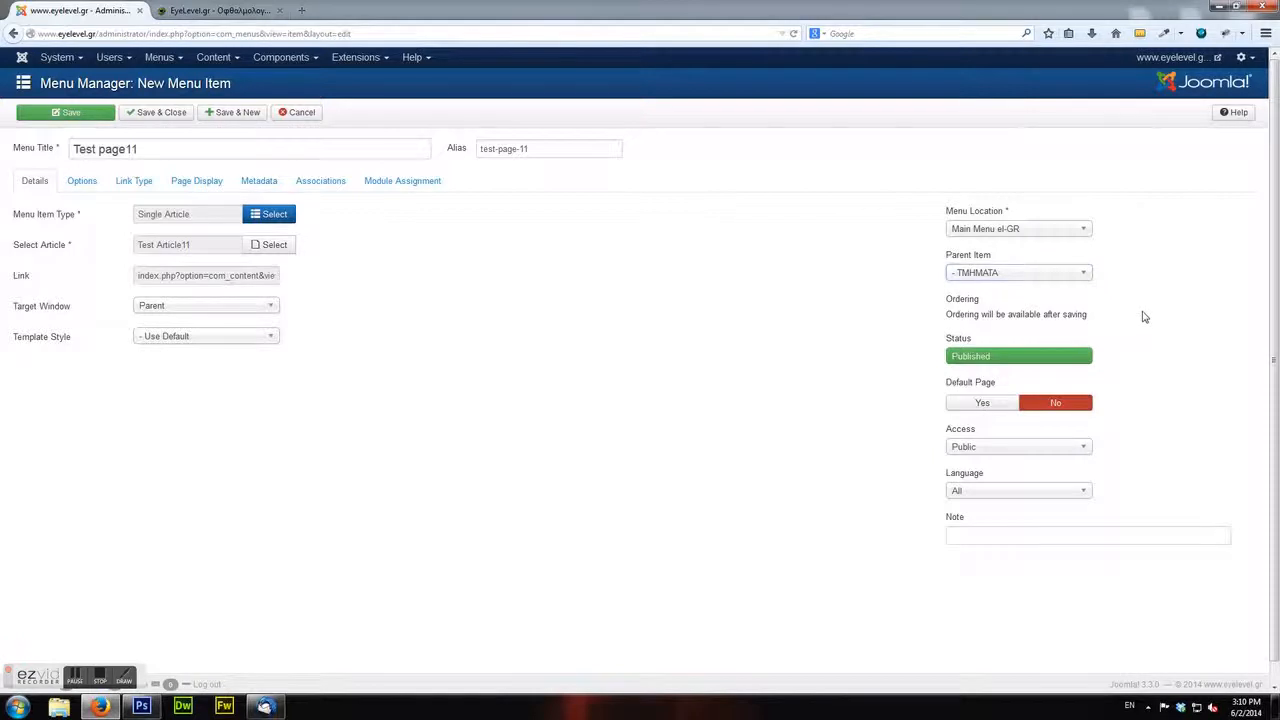
{"action": "left_click", "coordinate": [73, 113]}
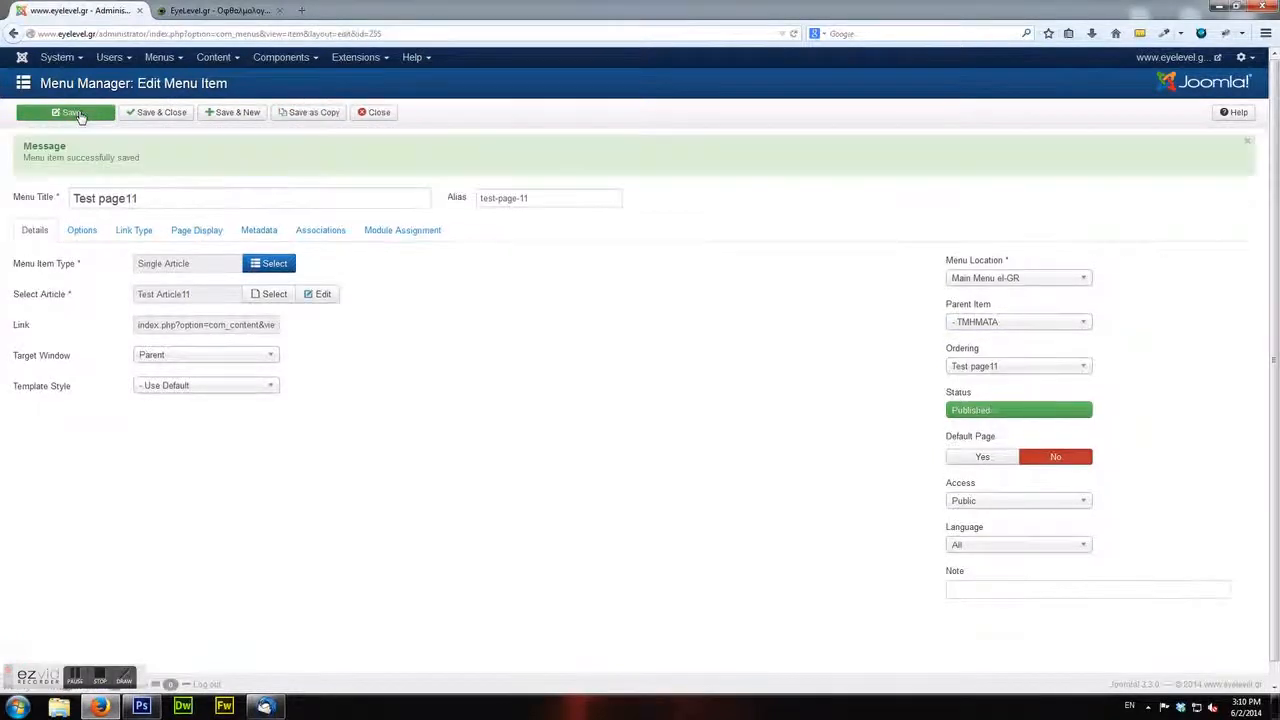
Check the Test page11 entry under ΤΜΗΜΑΤΑ and its article page on a freshly opened public site, then close the site.
{"action": "left_click", "coordinate": [280, 11]}
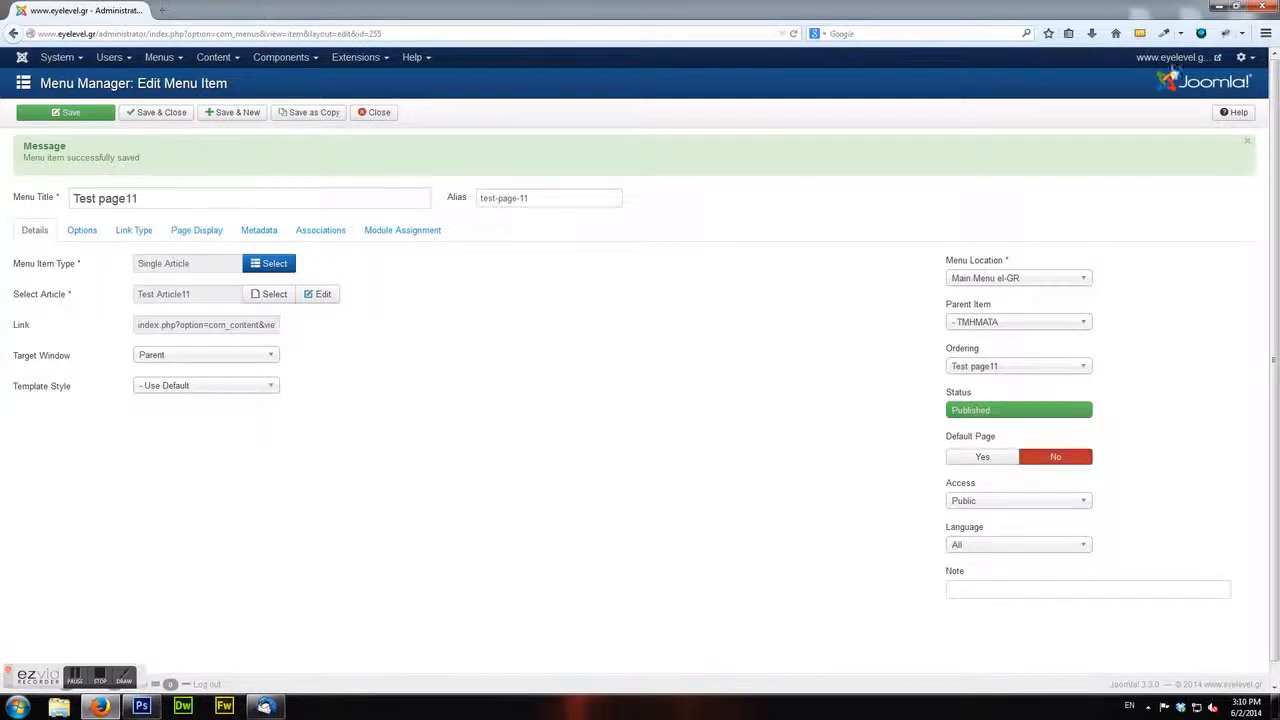
{"action": "left_click", "coordinate": [1166, 60]}
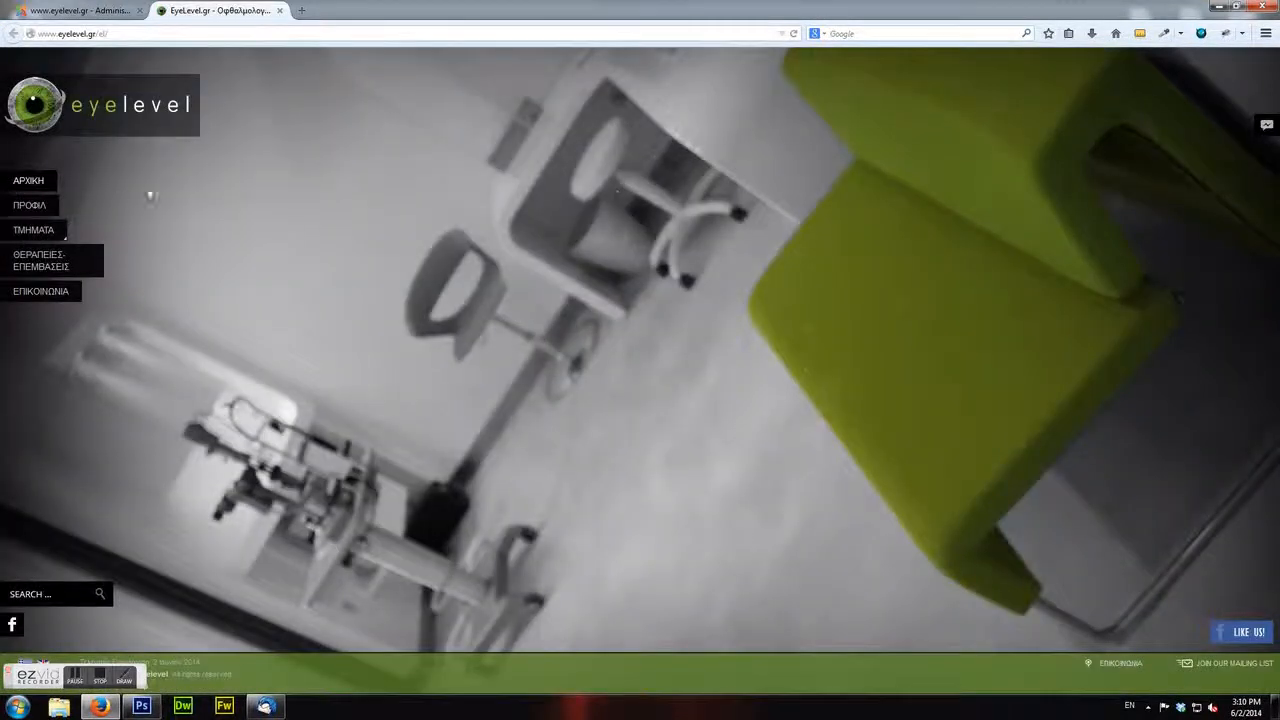
{"action": "mouse_move", "coordinate": [36, 233]}
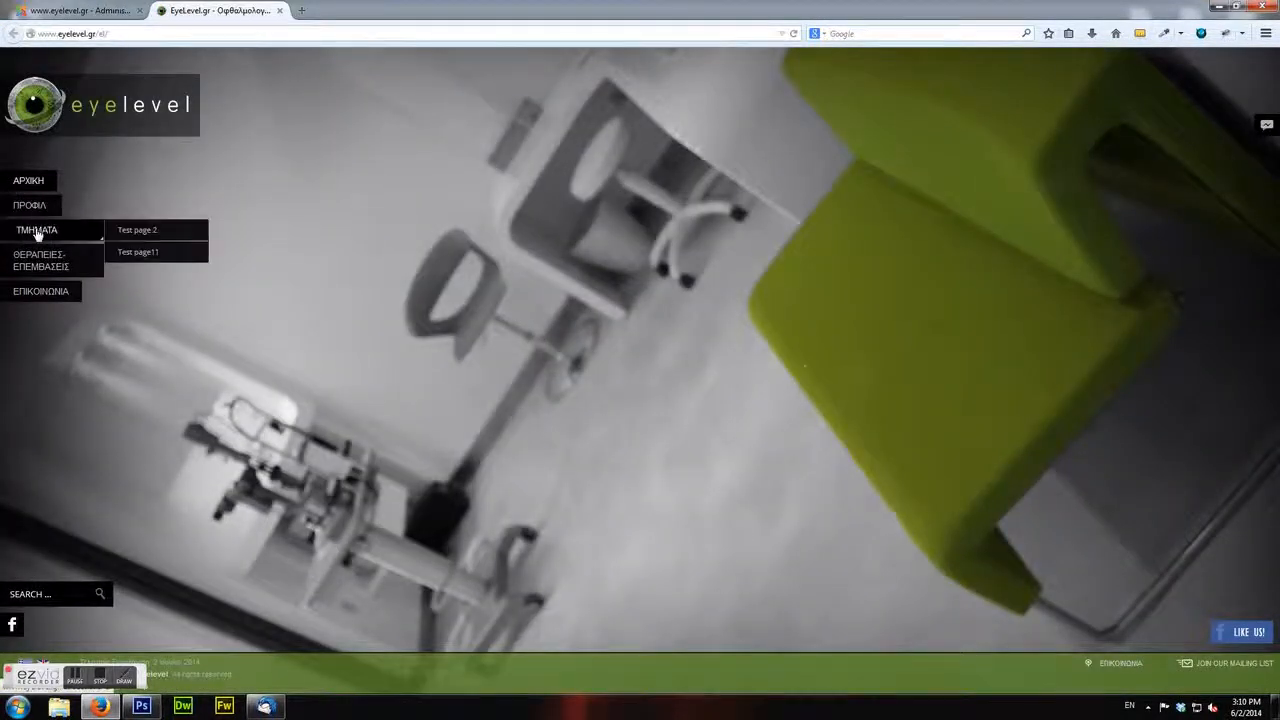
{"action": "left_click", "coordinate": [140, 256]}
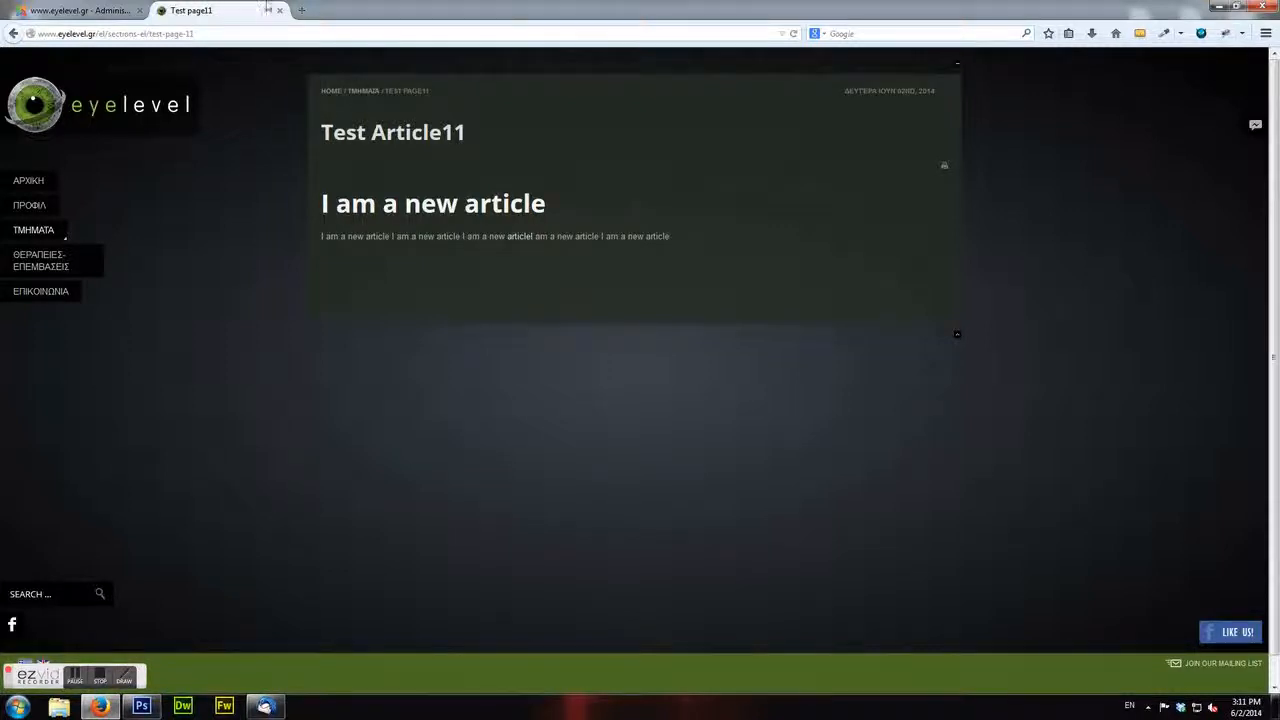
{"action": "left_click", "coordinate": [280, 11]}
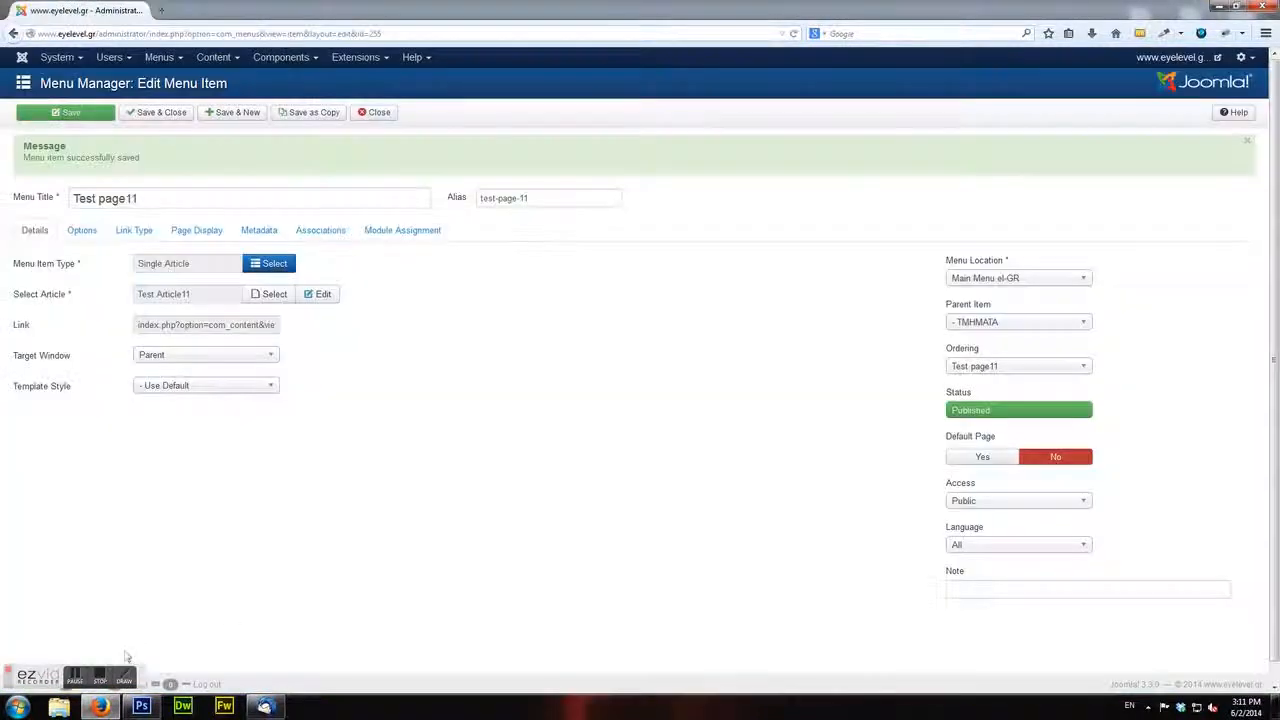